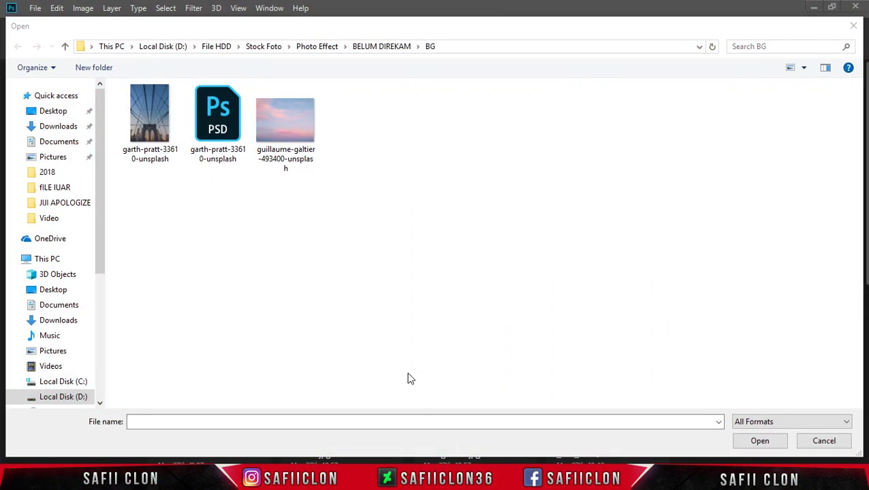
- Open the Brooklyn Bridge photo garth-pratt-33610-unsplash.jpg from the BG folder
{"action": "left_click", "coordinate": [409, 379]}
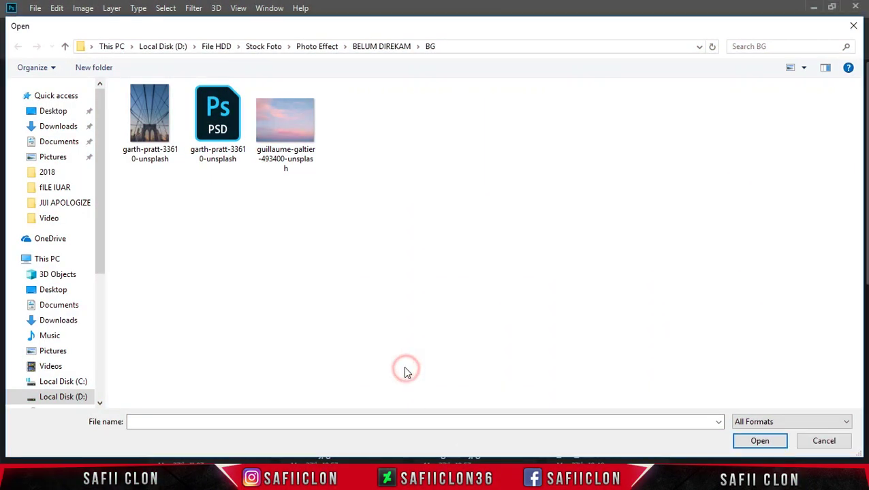
{"action": "left_click", "coordinate": [154, 125]}
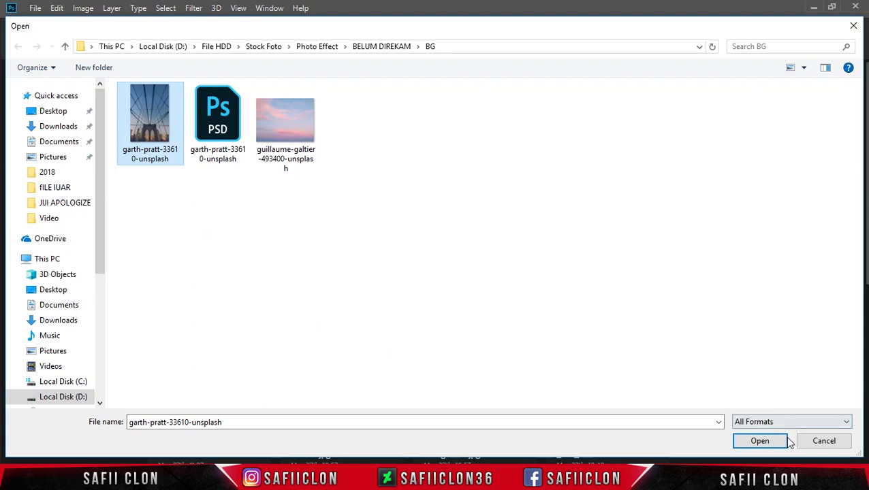
{"action": "left_click", "coordinate": [756, 441]}
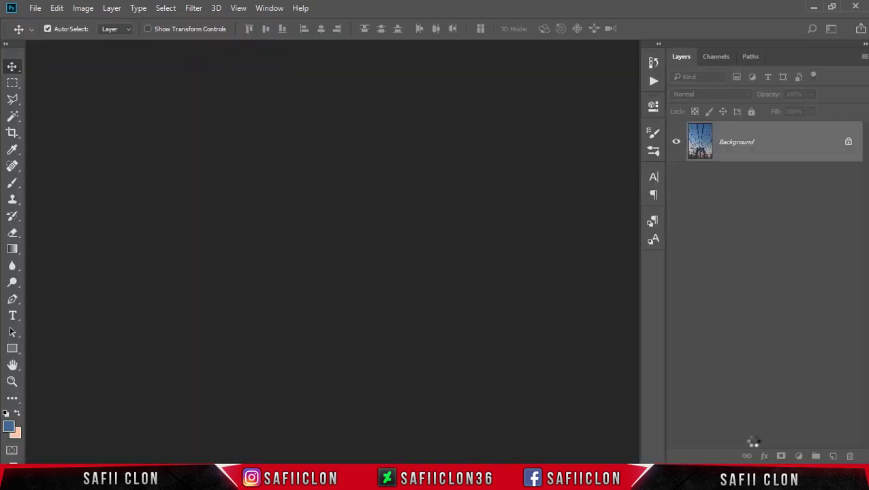
- Unlock the Background layer and duplicate Layer 0 as 'Layer 0 copy'
{"action": "left_click", "coordinate": [847, 145]}
{"action": "right_click", "coordinate": [793, 145]}
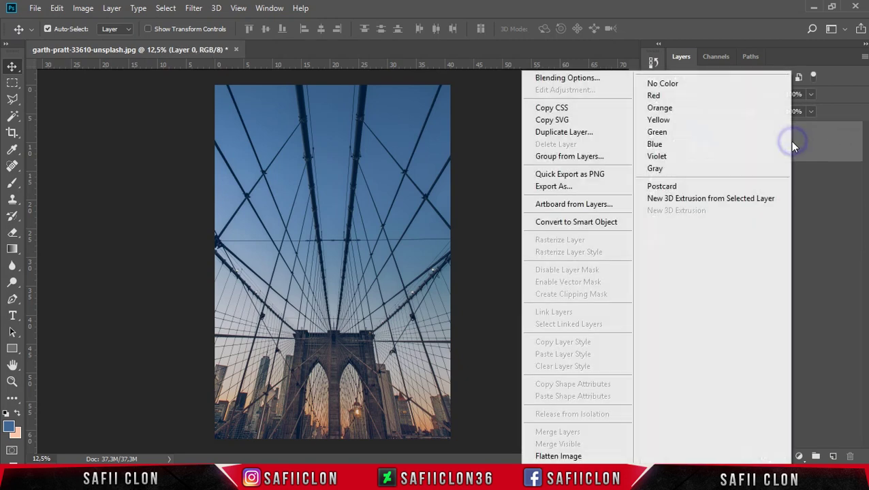
{"action": "left_click", "coordinate": [594, 136]}
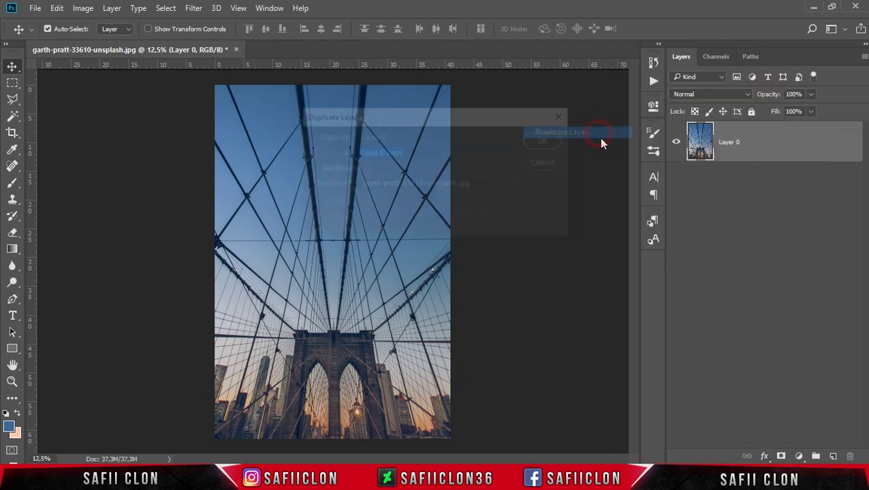
{"action": "left_click", "coordinate": [548, 141]}
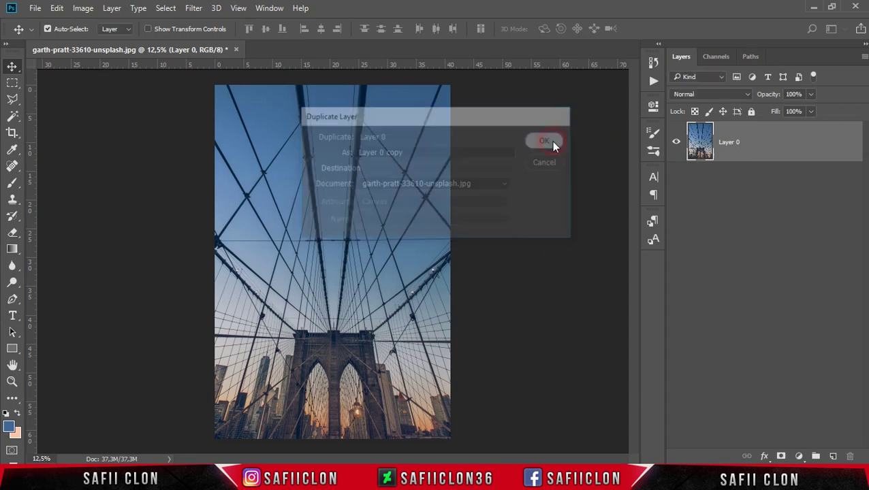
- Rename the bottom Layer 0 to ORIGINAL and reselect Layer 0 copy
{"action": "left_click", "coordinate": [786, 174]}
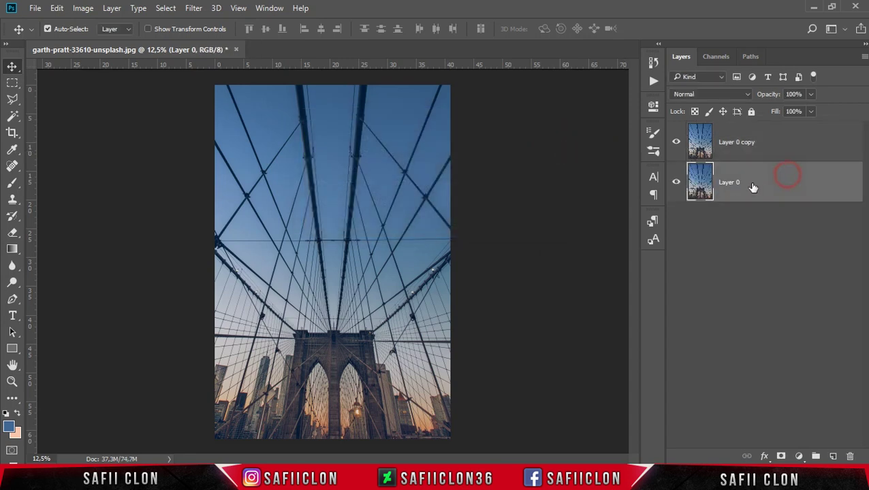
{"action": "double_click", "coordinate": [727, 182]}
{"action": "type", "text": "ORIGINAL"}
{"action": "left_click", "coordinate": [825, 145]}
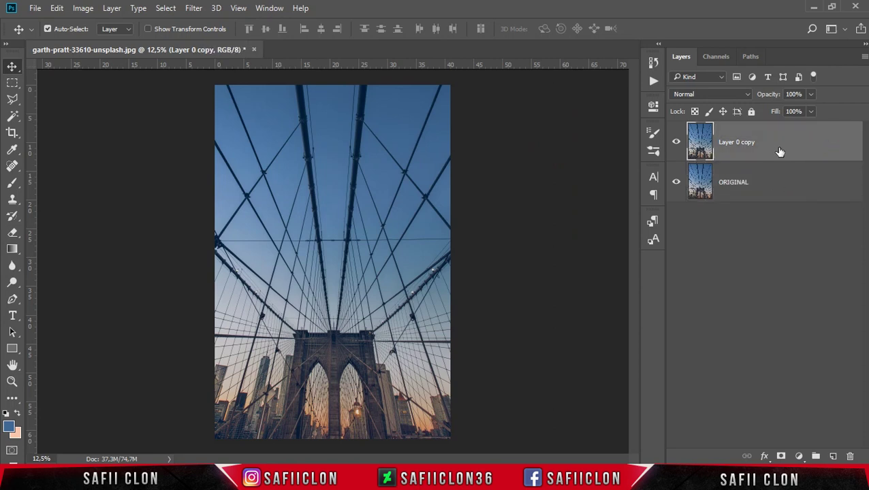
{"action": "left_click", "coordinate": [788, 144]}
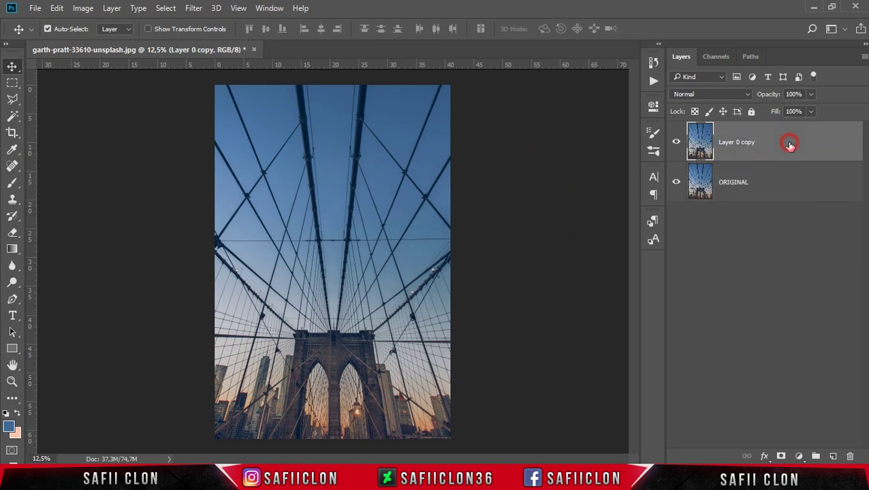
{"action": "left_click", "coordinate": [714, 57]}
- Compare the Red, Green and Blue channels, settling on the high-contrast Red channel
{"action": "left_click", "coordinate": [729, 83]}
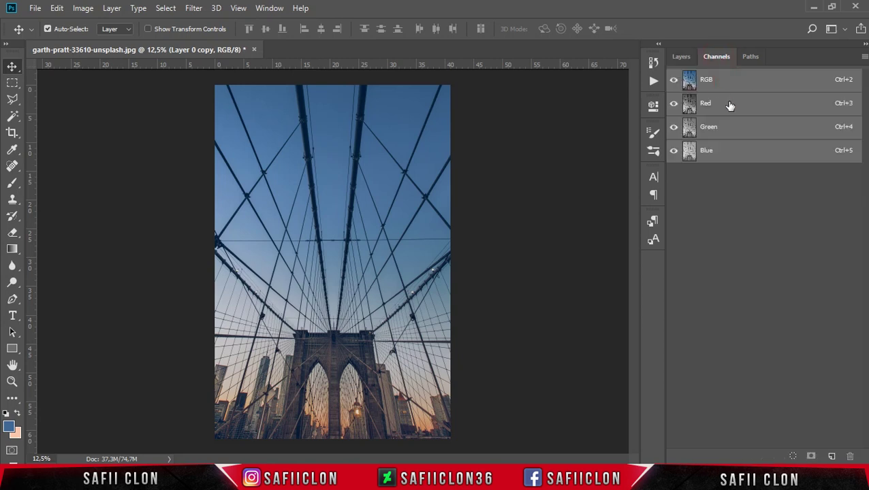
{"action": "left_click", "coordinate": [729, 105]}
{"action": "left_click", "coordinate": [736, 133]}
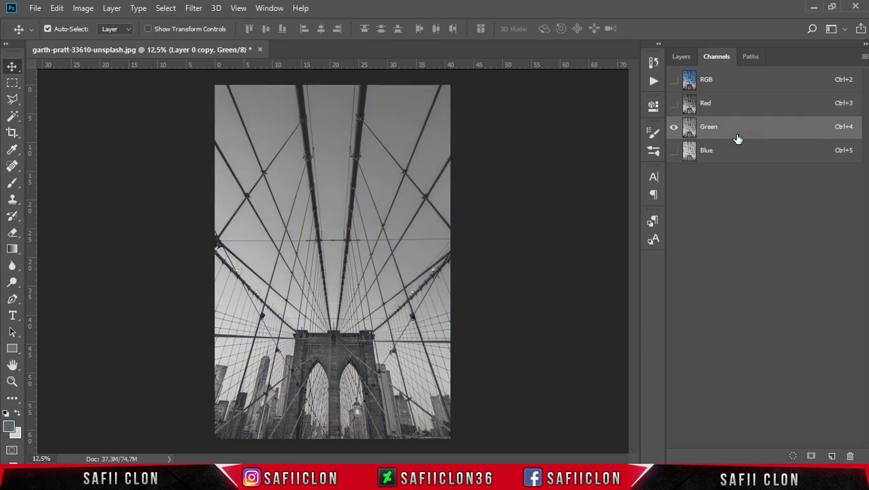
{"action": "left_click", "coordinate": [738, 152]}
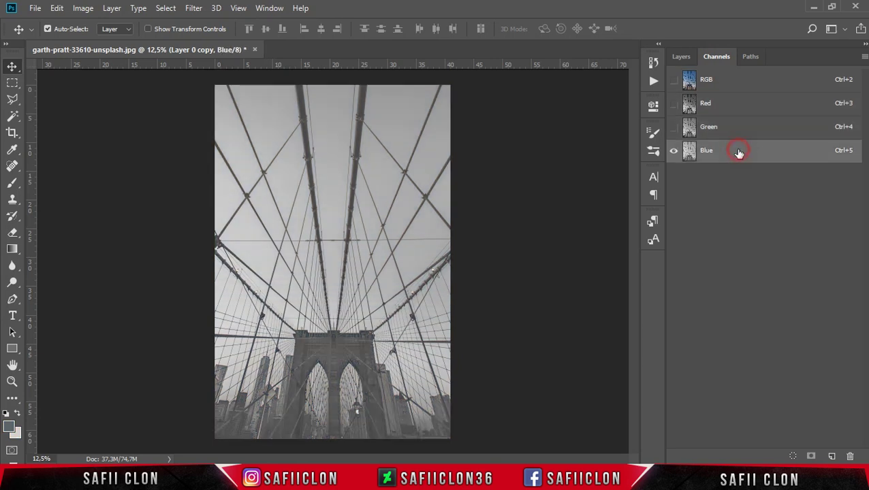
{"action": "left_click", "coordinate": [735, 106]}
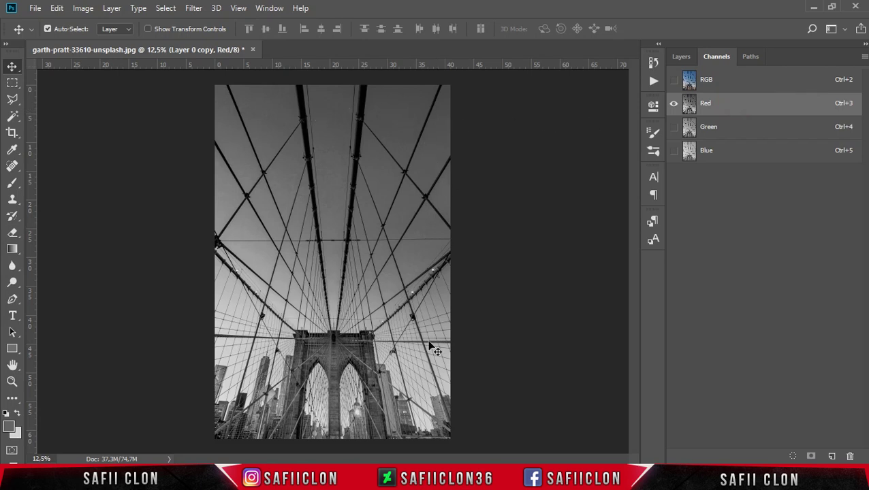
- Duplicate the Red channel as 'Red copy' and make it the only visible channel
{"action": "left_click", "coordinate": [734, 103]}
{"action": "right_click", "coordinate": [733, 105]}
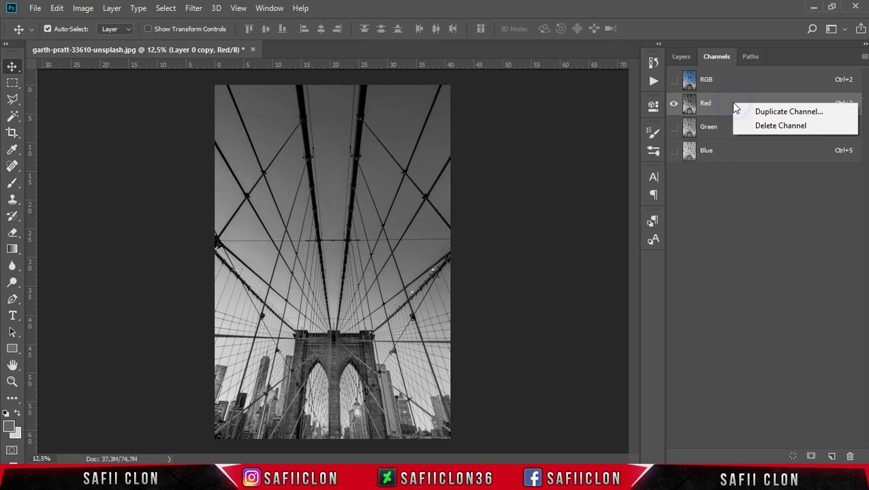
{"action": "left_click", "coordinate": [783, 113]}
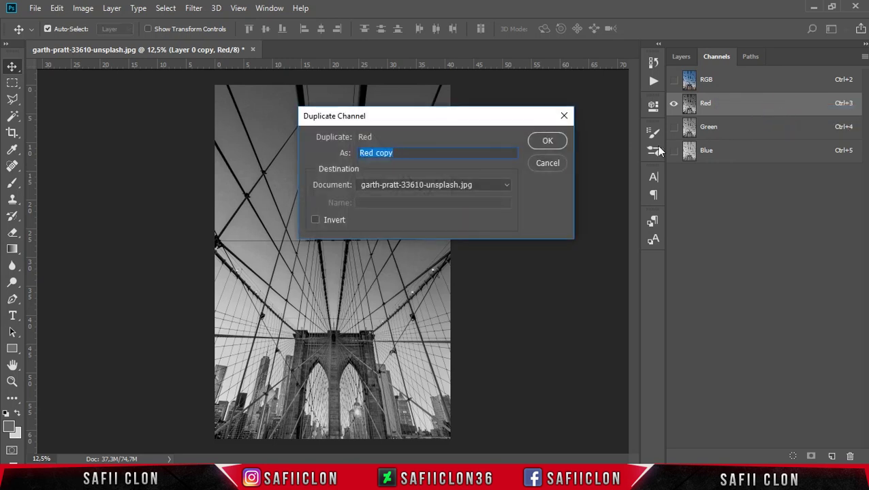
{"action": "left_click", "coordinate": [546, 141]}
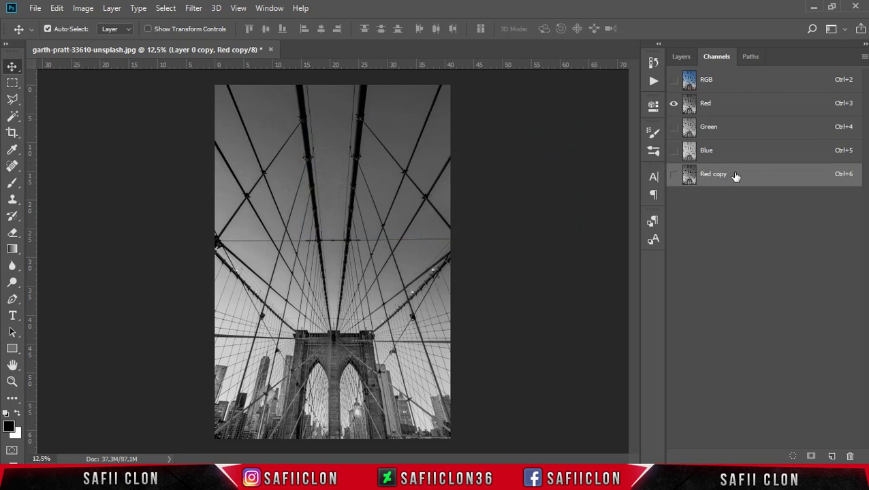
{"action": "left_click", "coordinate": [674, 175]}
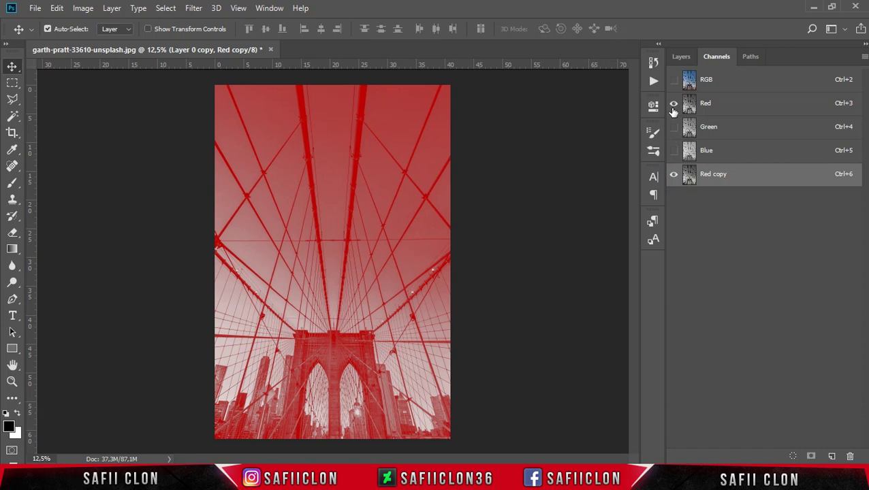
{"action": "left_click", "coordinate": [673, 104]}
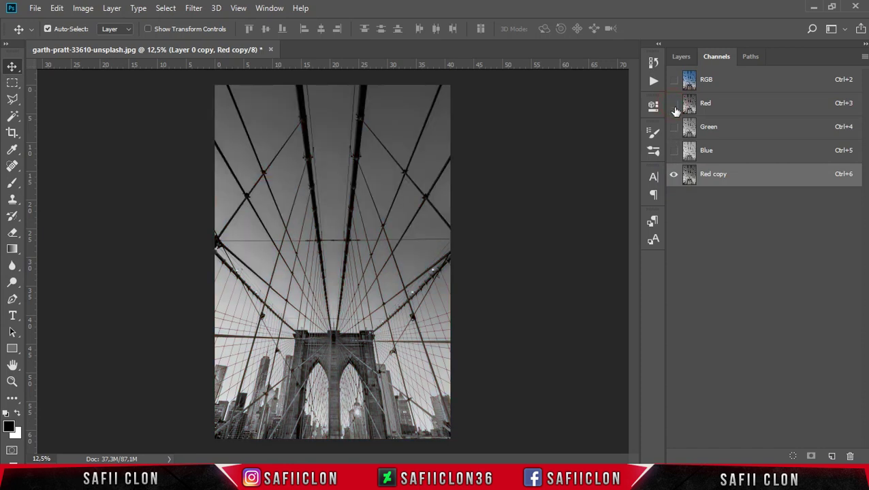
{"action": "left_click", "coordinate": [738, 177]}
{"action": "left_click", "coordinate": [83, 10]}
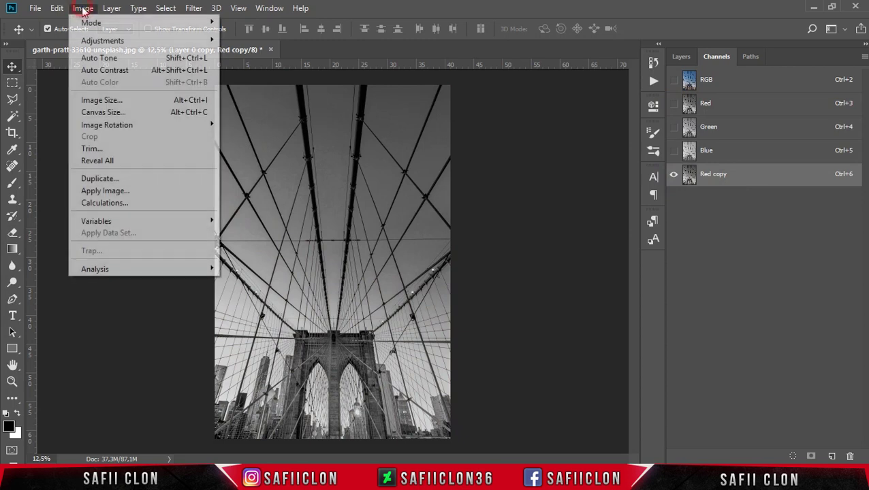
{"action": "mouse_move", "coordinate": [102, 41]}
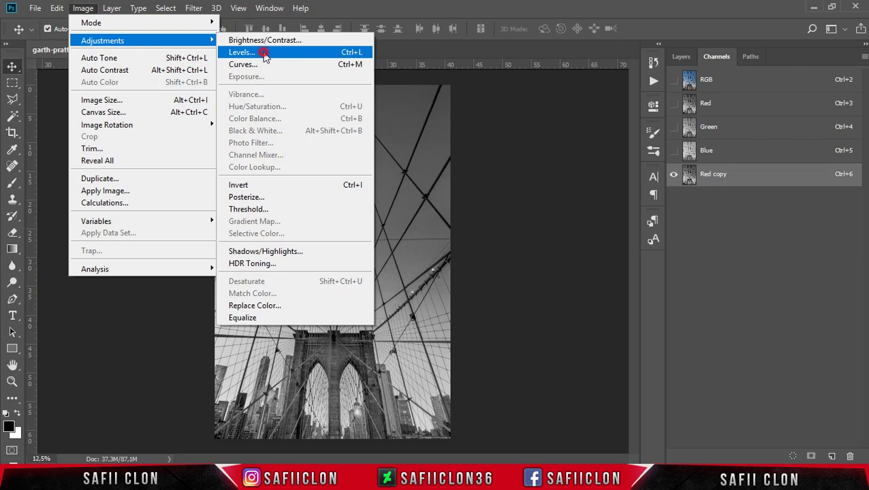
- Apply Levels to Red copy with input values 34, 0.94 and 135
{"action": "left_click", "coordinate": [265, 57]}
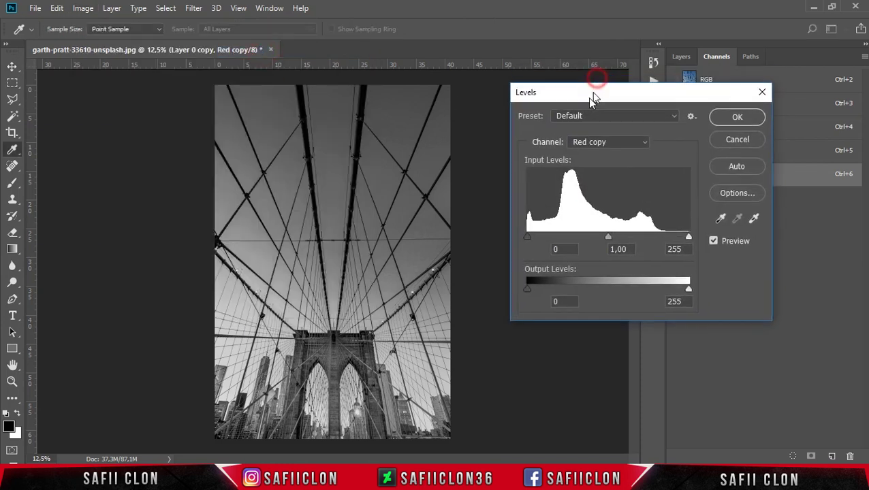
{"action": "left_click_drag", "start_coordinate": [594, 92], "coordinate": [550, 135]}
{"action": "left_click_drag", "start_coordinate": [488, 276], "coordinate": [503, 275]}
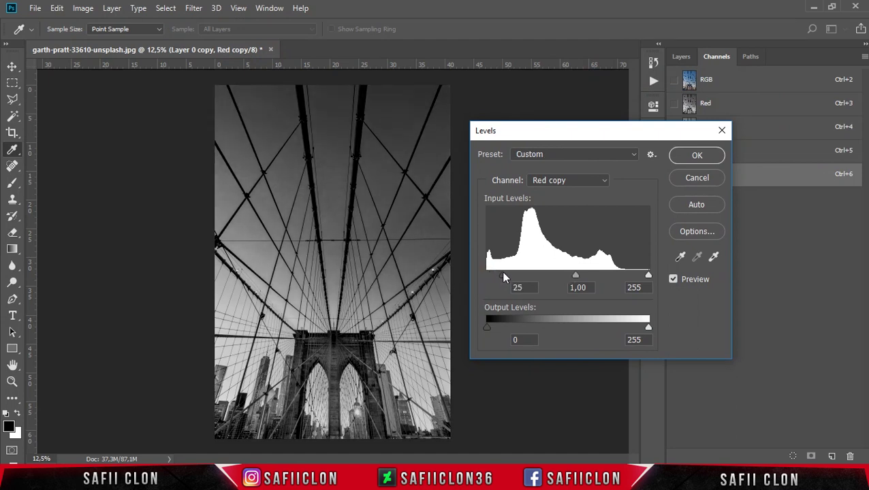
{"action": "left_click_drag", "start_coordinate": [502, 271], "coordinate": [487, 272]}
{"action": "left_click_drag", "start_coordinate": [648, 276], "coordinate": [572, 273]}
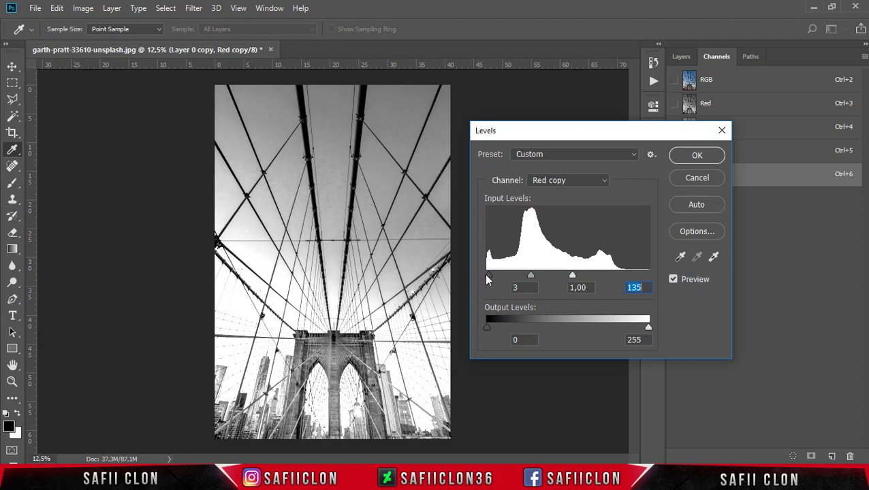
{"action": "left_click_drag", "start_coordinate": [489, 279], "coordinate": [542, 275]}
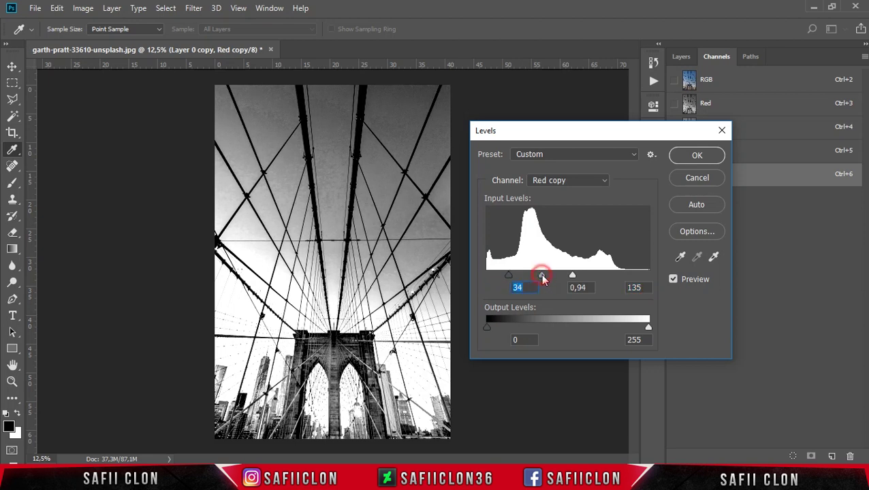
{"action": "left_click", "coordinate": [704, 157]}
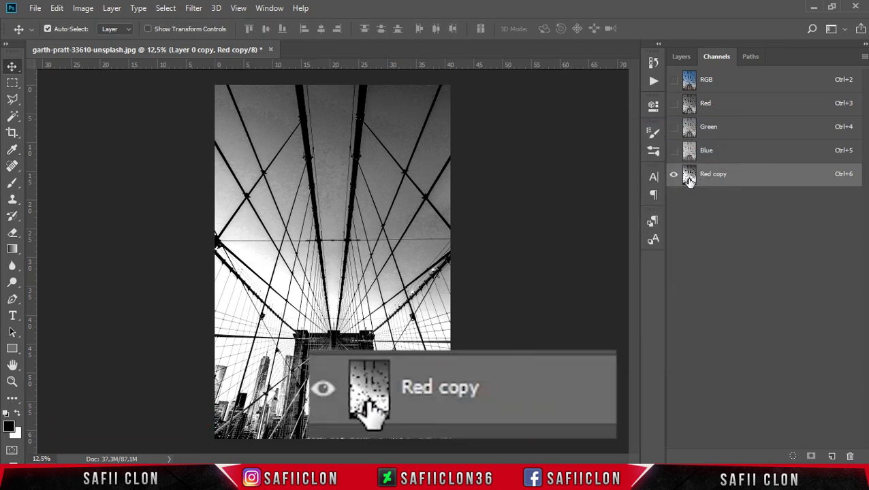
- Load Red copy as a selection and add it as a layer mask on Layer 0 copy
{"action": "key", "text": "ctrl"}
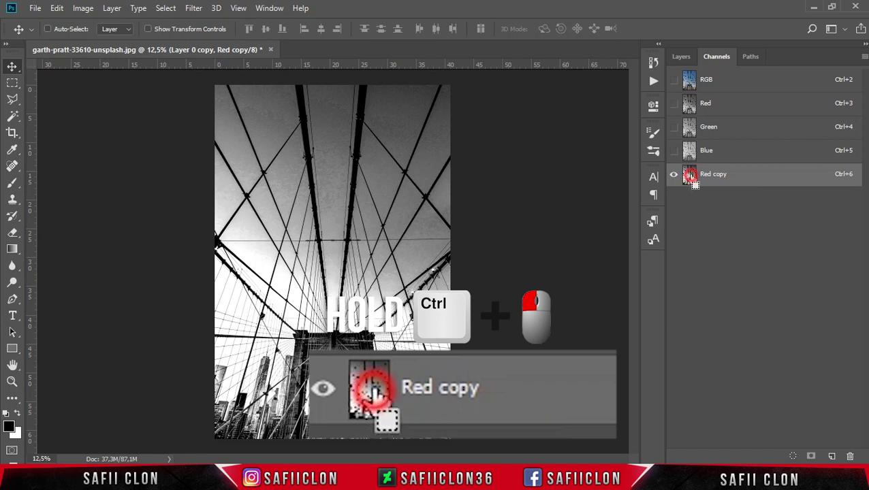
{"action": "left_click", "coordinate": [690, 176], "text": "ctrl"}
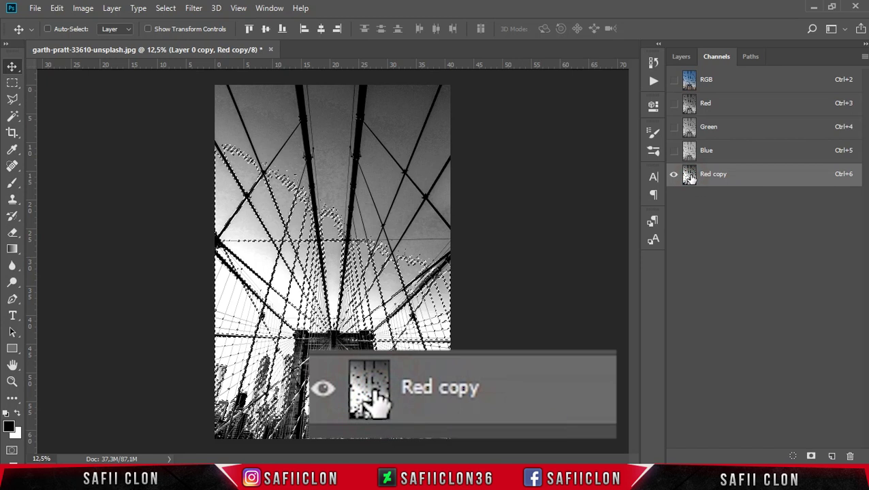
{"action": "left_click", "coordinate": [684, 56]}
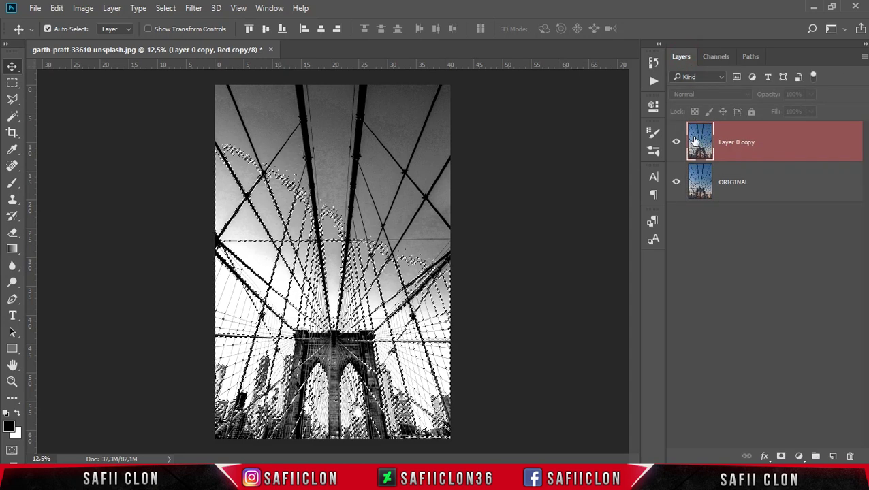
{"action": "left_click", "coordinate": [701, 149]}
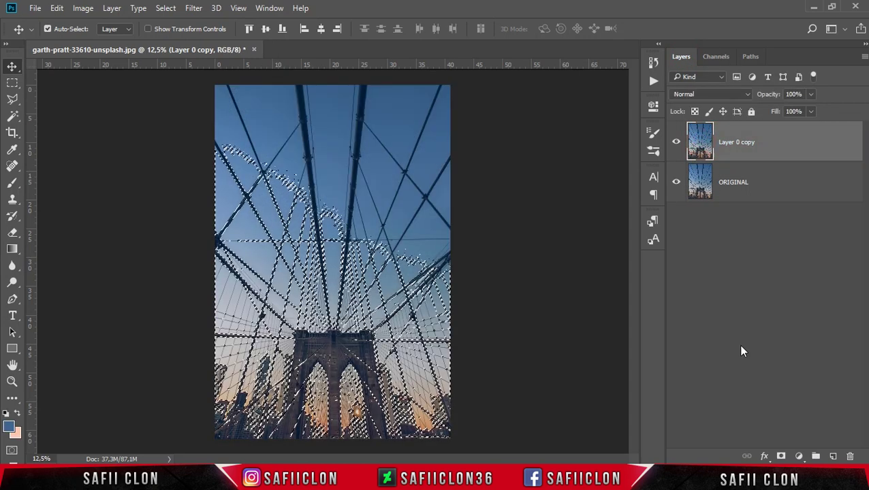
{"action": "left_click", "coordinate": [782, 457]}
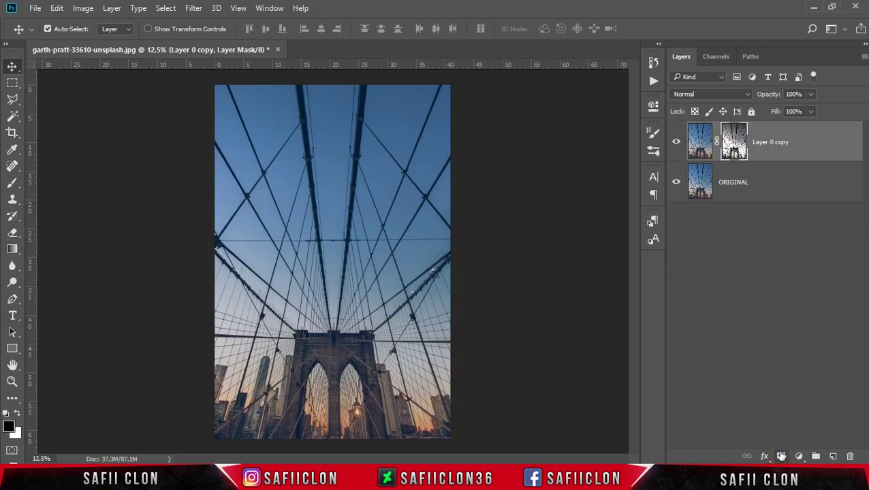
- Hide the ORIGINAL layer and invert Layer 0 copy's mask with Ctrl+I
{"action": "left_click", "coordinate": [676, 184]}
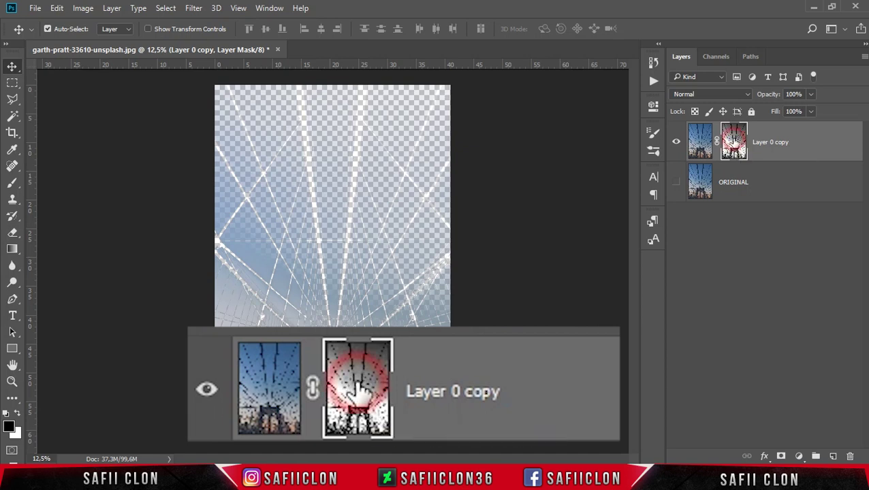
{"action": "key", "text": "ctrl+i"}
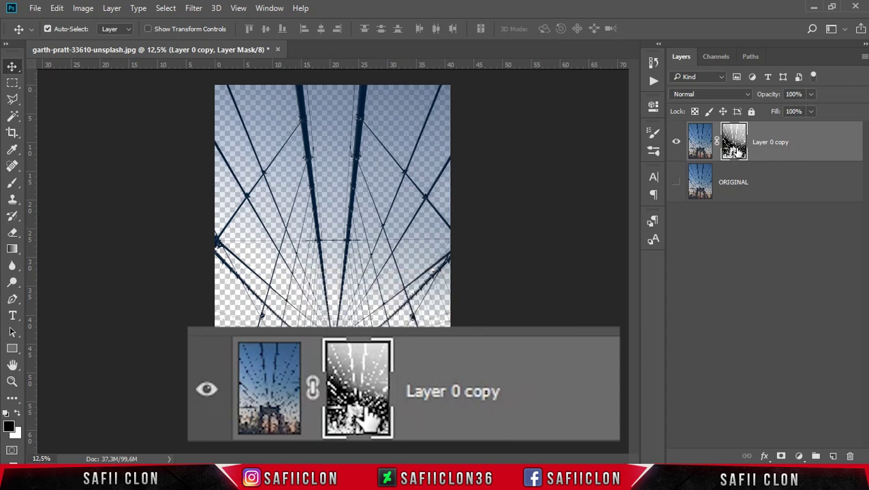
{"action": "left_click", "coordinate": [734, 145]}
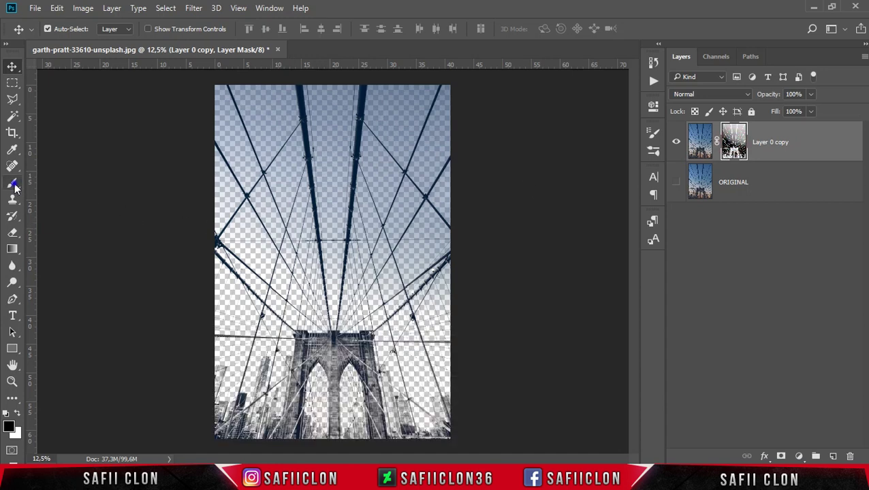
{"action": "left_click", "coordinate": [12, 183]}
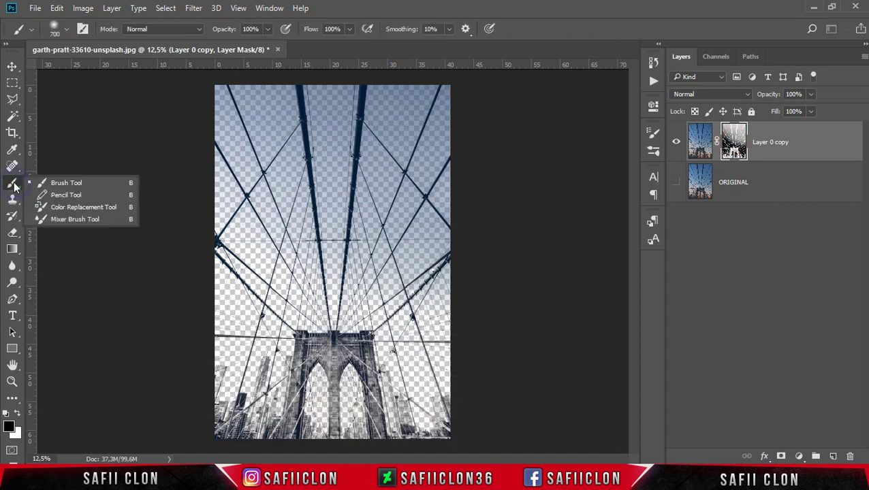
- Select a soft round brush and set its opacity to 100%
{"action": "left_click", "coordinate": [79, 182]}
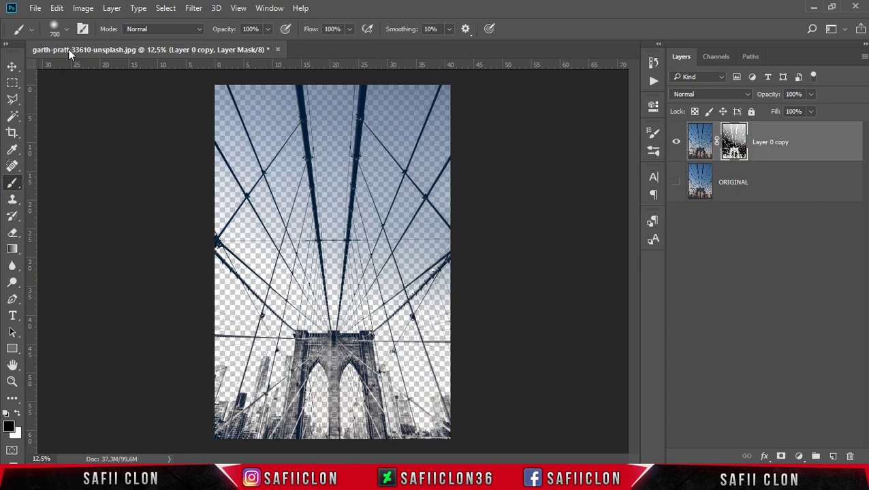
{"action": "left_click", "coordinate": [66, 30]}
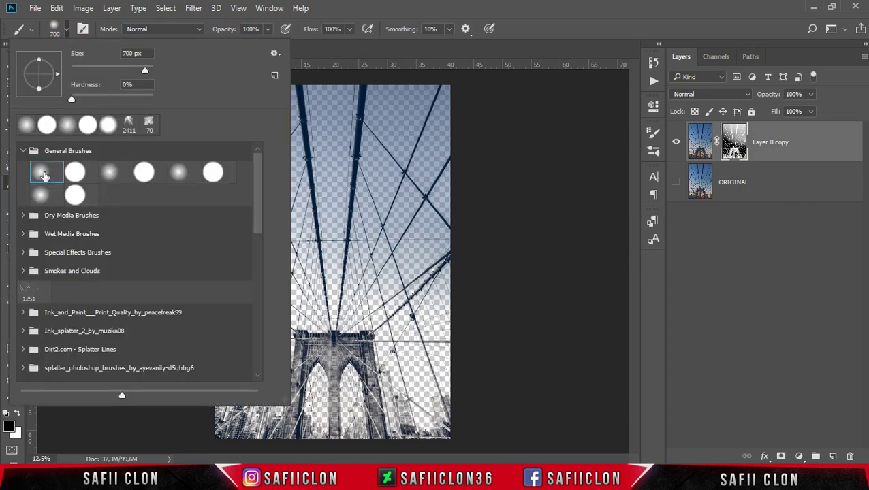
{"action": "left_click", "coordinate": [47, 174]}
{"action": "left_click_drag", "start_coordinate": [144, 70], "coordinate": [143, 70]}
{"action": "left_click", "coordinate": [66, 31]}
{"action": "left_click", "coordinate": [269, 30]}
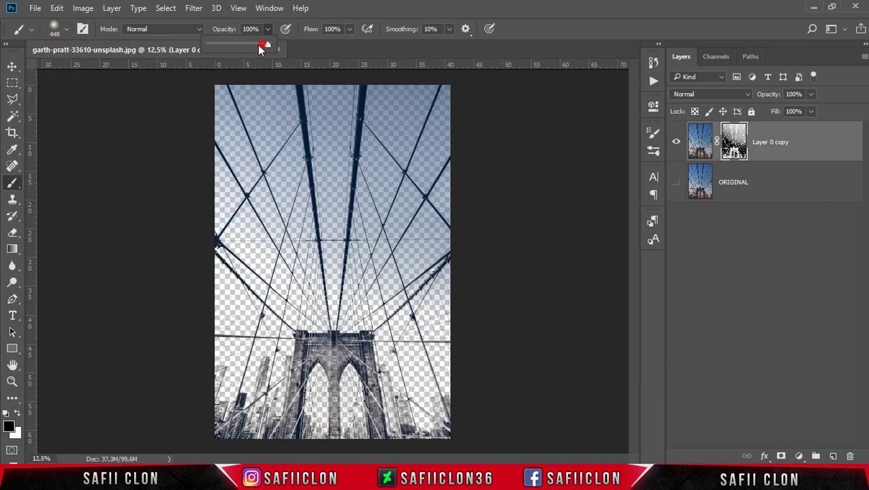
{"action": "left_click_drag", "start_coordinate": [261, 46], "coordinate": [273, 47]}
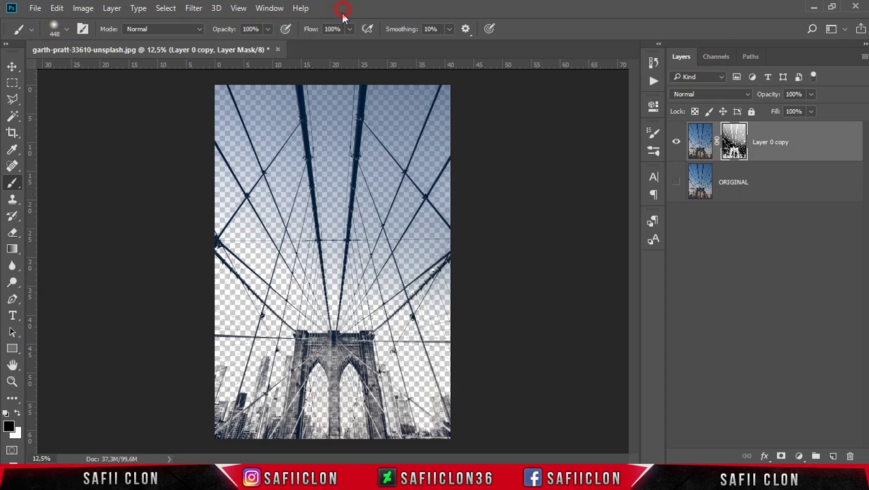
- Size the brush to about 125 px and make white the foreground colour
{"action": "key", "text": "ctrl+plus"}
{"action": "key", "text": "ctrl+plus"}
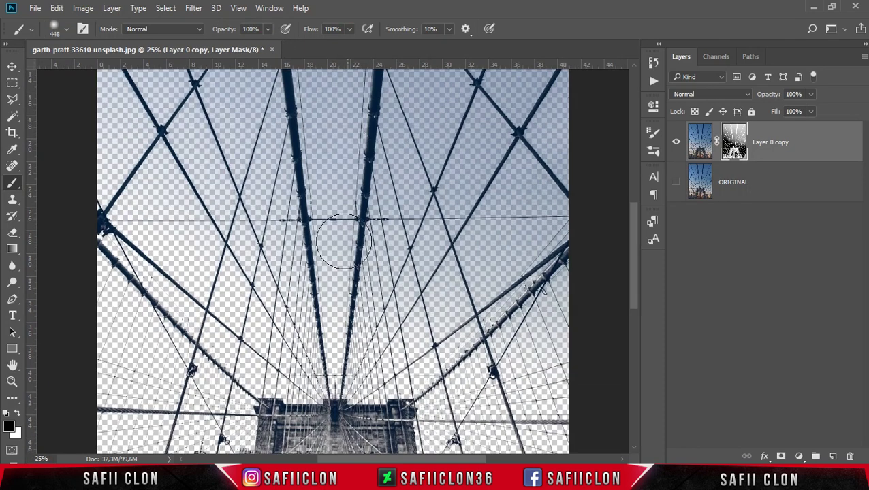
{"action": "left_click_drag", "start_coordinate": [631, 254], "coordinate": [631, 318]}
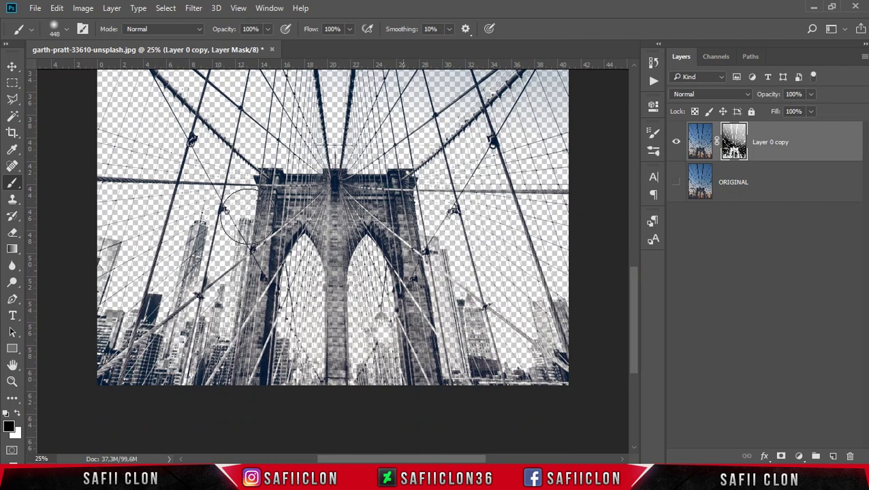
{"action": "left_click", "coordinate": [69, 29]}
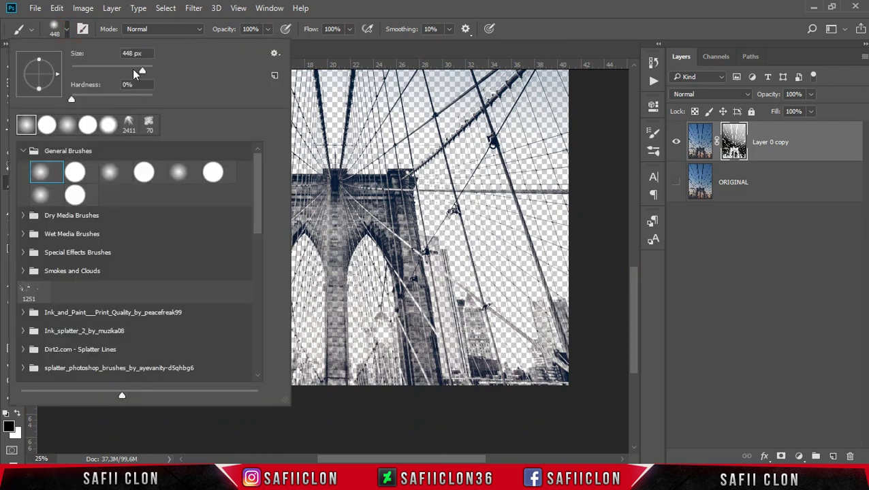
{"action": "type", "text": "183"}
{"action": "key", "text": "Return"}
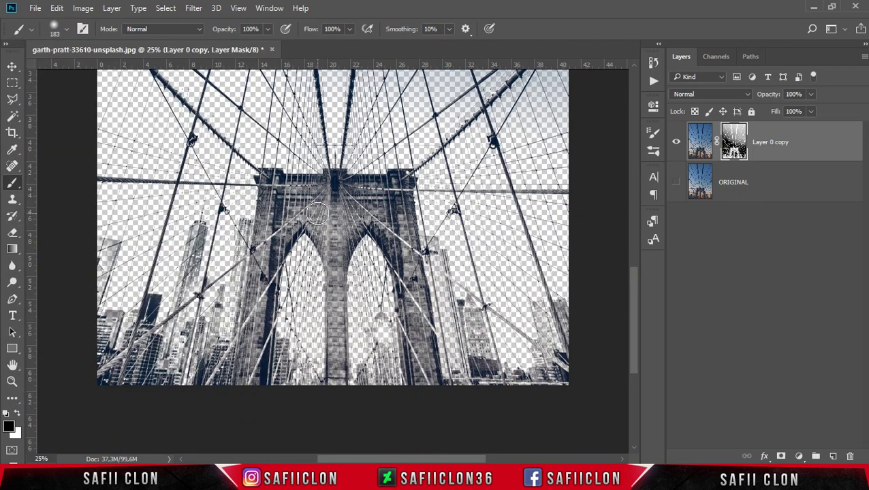
{"action": "key", "text": "bracketleft"}
{"action": "left_click", "coordinate": [18, 415]}
{"action": "key", "text": "ctrl+plus"}
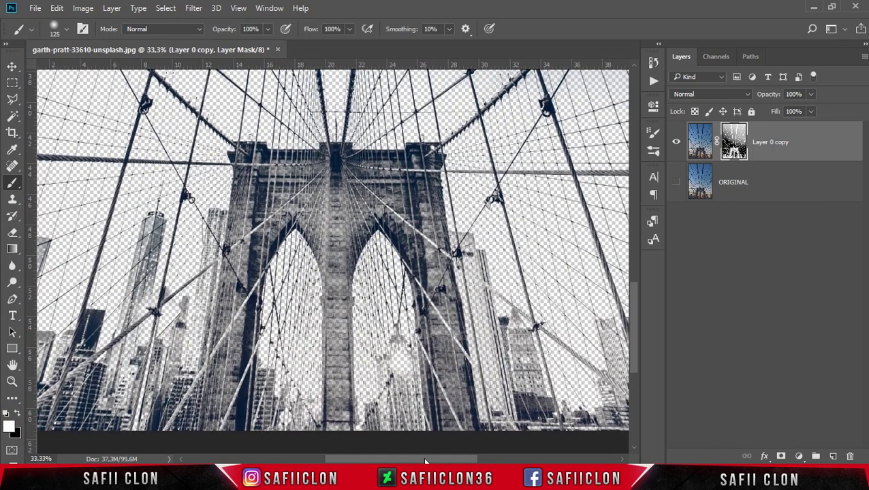
- Paint white on the mask to restore the left-edge and lower-left buildings
{"action": "left_click_drag", "start_coordinate": [425, 462], "coordinate": [388, 461]}
{"action": "key", "text": "bracketleft"}
{"action": "key", "text": "bracketleft"}
{"action": "key", "text": "bracketleft"}
{"action": "mouse_move", "coordinate": [169, 294]}
{"action": "left_mouse_down"}
{"action": "mouse_move", "coordinate": [172, 253]}
{"action": "mouse_move", "coordinate": [184, 250]}
{"action": "left_mouse_up"}
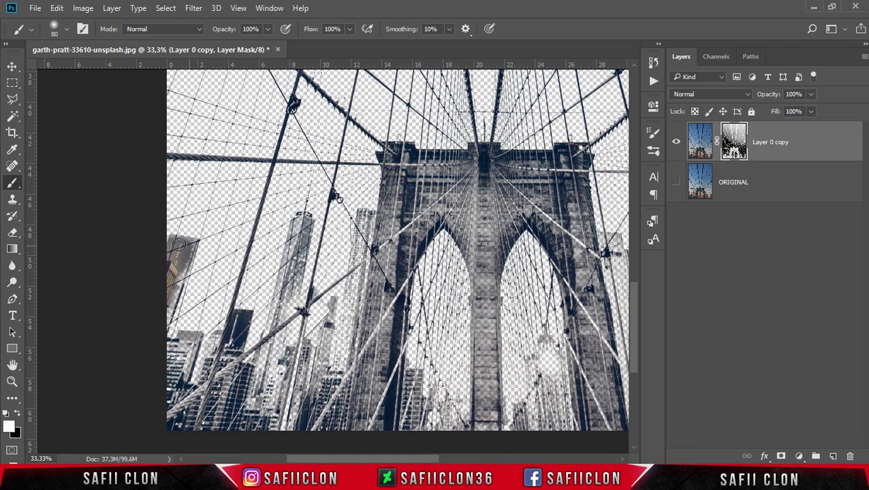
{"action": "key", "text": "bracketleft"}
{"action": "left_click_drag", "start_coordinate": [188, 251], "coordinate": [189, 244]}
{"action": "mouse_move", "coordinate": [190, 252]}
{"action": "left_mouse_down"}
{"action": "mouse_move", "coordinate": [191, 346]}
{"action": "mouse_move", "coordinate": [180, 371]}
{"action": "left_mouse_up"}
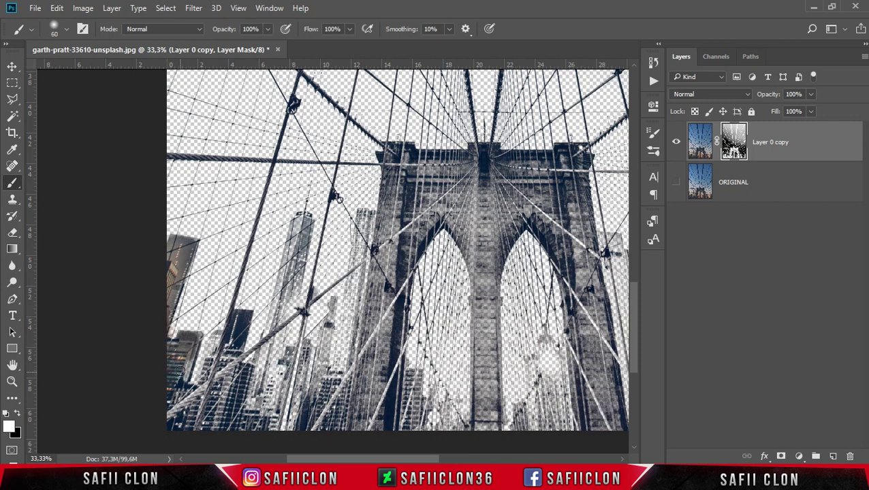
{"action": "mouse_move", "coordinate": [172, 386]}
{"action": "left_mouse_down"}
{"action": "mouse_move", "coordinate": [232, 426]}
{"action": "mouse_move", "coordinate": [206, 388]}
{"action": "mouse_move", "coordinate": [232, 363]}
{"action": "mouse_move", "coordinate": [217, 366]}
{"action": "left_mouse_up"}
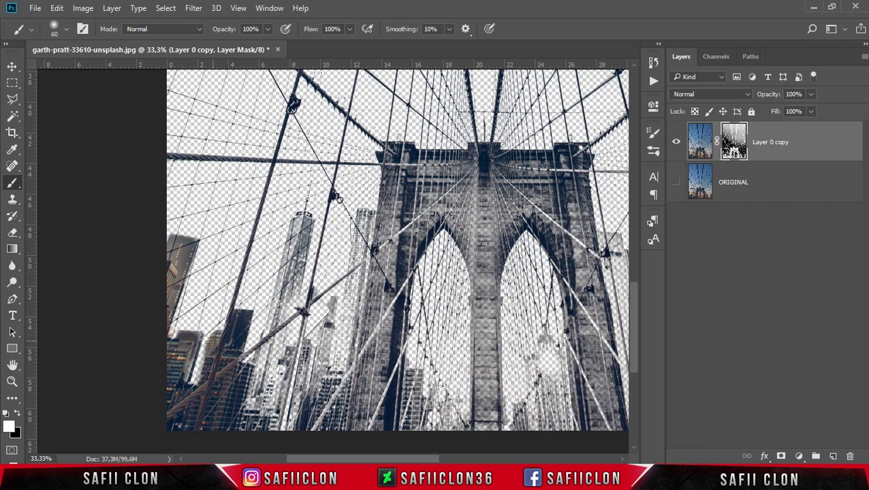
{"action": "mouse_move", "coordinate": [248, 382]}
{"action": "left_mouse_down"}
{"action": "mouse_move", "coordinate": [235, 430]}
{"action": "mouse_move", "coordinate": [265, 395]}
{"action": "mouse_move", "coordinate": [302, 425]}
{"action": "mouse_move", "coordinate": [260, 382]}
{"action": "mouse_move", "coordinate": [252, 354]}
{"action": "mouse_move", "coordinate": [286, 291]}
{"action": "mouse_move", "coordinate": [281, 318]}
{"action": "mouse_move", "coordinate": [292, 245]}
{"action": "mouse_move", "coordinate": [308, 222]}
{"action": "mouse_move", "coordinate": [300, 221]}
{"action": "left_mouse_up"}
{"action": "key", "text": "bracketright"}
{"action": "key", "text": "bracketright"}
{"action": "key", "text": "bracketleft"}
{"action": "key", "text": "bracketleft"}
{"action": "key", "text": "bracketleft"}
{"action": "key", "text": "bracketright"}
{"action": "key", "text": "bracketright"}
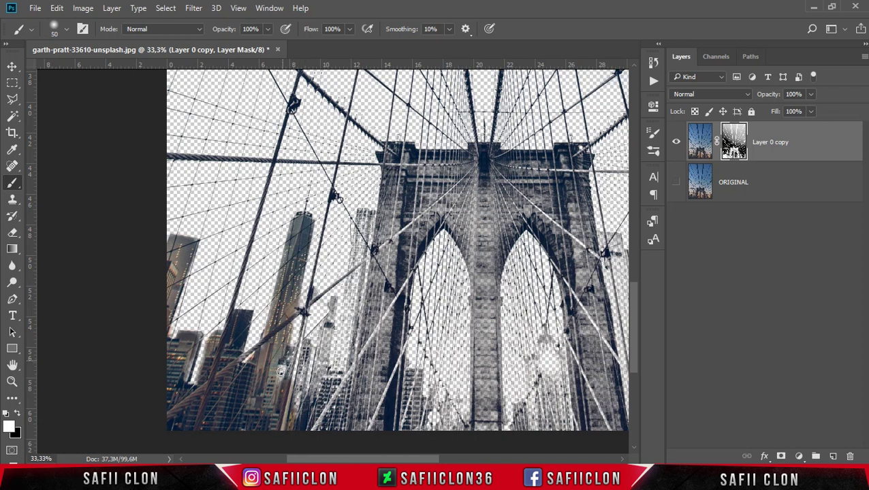
{"action": "left_click_drag", "start_coordinate": [282, 313], "coordinate": [303, 387]}
{"action": "key", "text": "bracketleft"}
{"action": "key", "text": "bracketleft"}
{"action": "key", "text": "bracketleft"}
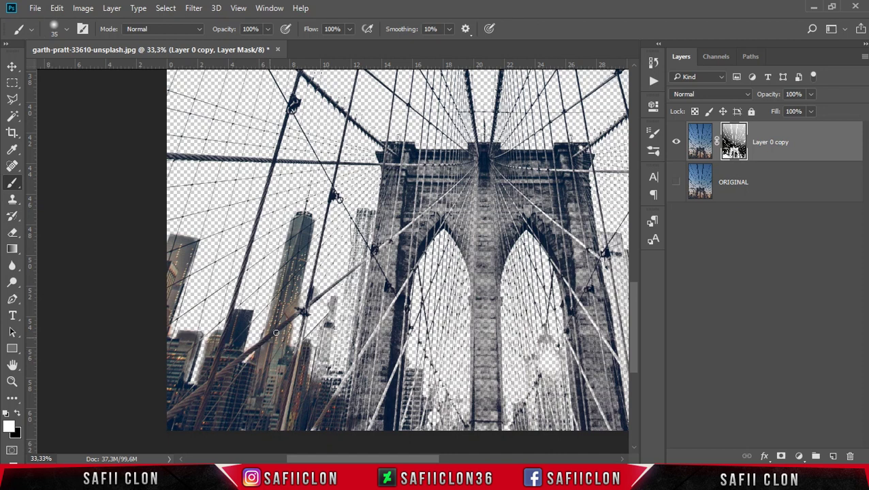
- Restore the middle buildings and the colour along the tower's left edge
{"action": "scroll", "coordinate": [408, 340], "scroll_direction": "down", "scroll_amount": 1}
{"action": "left_click_drag", "start_coordinate": [314, 354], "coordinate": [314, 354]}
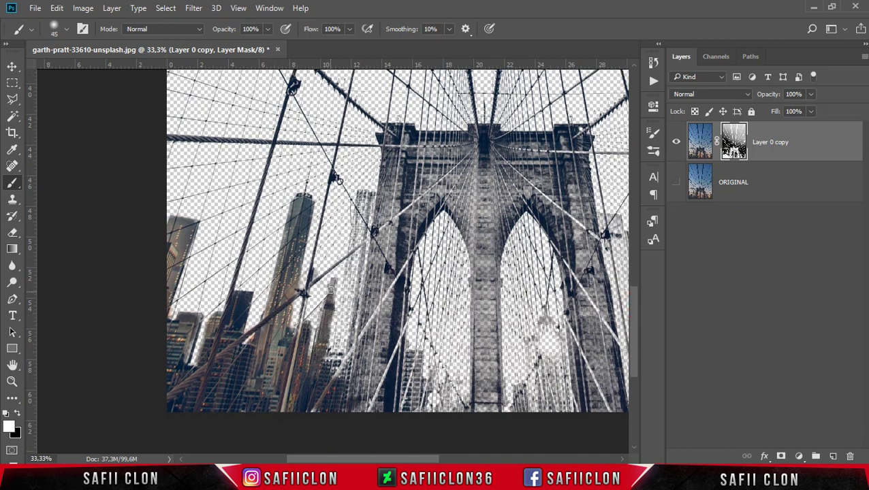
{"action": "mouse_move", "coordinate": [324, 291]}
{"action": "left_mouse_down"}
{"action": "mouse_move", "coordinate": [297, 314]}
{"action": "mouse_move", "coordinate": [308, 352]}
{"action": "mouse_move", "coordinate": [285, 361]}
{"action": "left_mouse_up"}
{"action": "key", "text": "bracketright"}
{"action": "mouse_move", "coordinate": [312, 389]}
{"action": "left_mouse_down"}
{"action": "mouse_move", "coordinate": [347, 382]}
{"action": "mouse_move", "coordinate": [337, 357]}
{"action": "mouse_move", "coordinate": [339, 296]}
{"action": "mouse_move", "coordinate": [354, 357]}
{"action": "mouse_move", "coordinate": [365, 197]}
{"action": "mouse_move", "coordinate": [347, 268]}
{"action": "left_mouse_up"}
{"action": "key", "text": "bracketright"}
{"action": "mouse_move", "coordinate": [350, 388]}
{"action": "left_mouse_down"}
{"action": "mouse_move", "coordinate": [371, 401]}
{"action": "mouse_move", "coordinate": [378, 273]}
{"action": "mouse_move", "coordinate": [388, 304]}
{"action": "mouse_move", "coordinate": [392, 211]}
{"action": "left_mouse_up"}
- Restore the top of the bridge tower and its central and right piers
{"action": "key", "text": "ctrl+minus"}
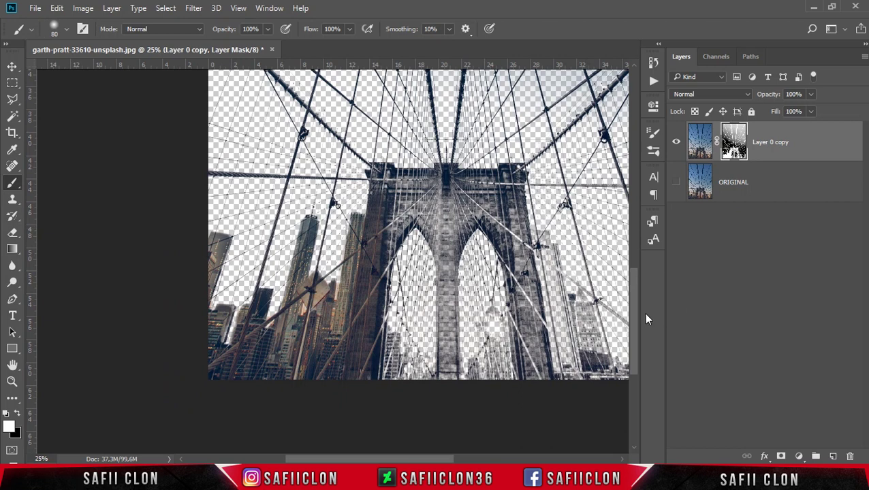
{"action": "scroll", "coordinate": [381, 225], "scroll_direction": "up", "scroll_amount": 3}
{"action": "mouse_move", "coordinate": [378, 230]}
{"action": "left_mouse_down"}
{"action": "mouse_move", "coordinate": [433, 286]}
{"action": "mouse_move", "coordinate": [446, 258]}
{"action": "mouse_move", "coordinate": [477, 245]}
{"action": "mouse_move", "coordinate": [433, 232]}
{"action": "mouse_move", "coordinate": [511, 249]}
{"action": "mouse_move", "coordinate": [454, 290]}
{"action": "left_mouse_up"}
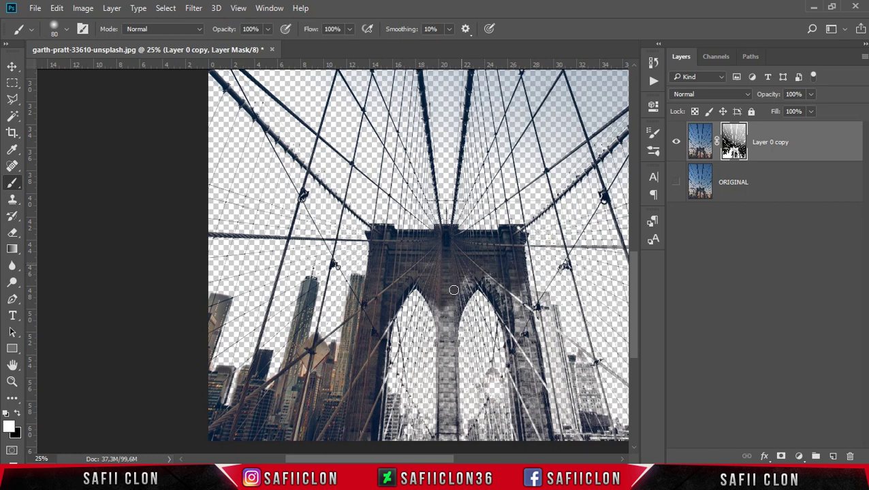
{"action": "scroll", "coordinate": [588, 264], "scroll_direction": "down", "scroll_amount": 3}
{"action": "mouse_move", "coordinate": [436, 232]}
{"action": "left_mouse_down"}
{"action": "mouse_move", "coordinate": [450, 227]}
{"action": "mouse_move", "coordinate": [450, 361]}
{"action": "mouse_move", "coordinate": [441, 242]}
{"action": "left_mouse_up"}
{"action": "mouse_move", "coordinate": [487, 201]}
{"action": "left_mouse_down"}
{"action": "mouse_move", "coordinate": [517, 252]}
{"action": "mouse_move", "coordinate": [513, 295]}
{"action": "mouse_move", "coordinate": [538, 306]}
{"action": "mouse_move", "coordinate": [541, 353]}
{"action": "left_mouse_up"}
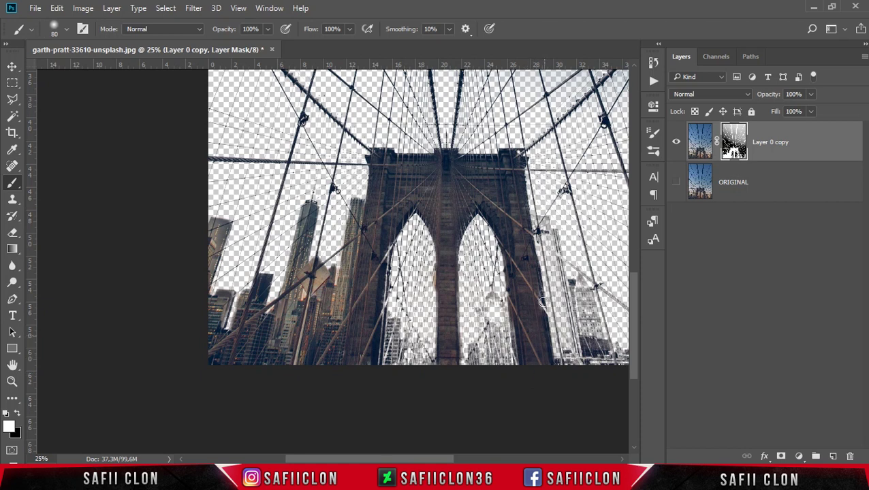
- Restore the buildings right of the tower and touch up along the diagonal cable
{"action": "left_click_drag", "start_coordinate": [544, 320], "coordinate": [373, 320]}
{"action": "mouse_move", "coordinate": [339, 216]}
{"action": "left_mouse_down"}
{"action": "mouse_move", "coordinate": [371, 361]}
{"action": "mouse_move", "coordinate": [449, 368]}
{"action": "mouse_move", "coordinate": [381, 341]}
{"action": "mouse_move", "coordinate": [357, 265]}
{"action": "mouse_move", "coordinate": [371, 313]}
{"action": "mouse_move", "coordinate": [361, 245]}
{"action": "mouse_move", "coordinate": [385, 320]}
{"action": "mouse_move", "coordinate": [403, 341]}
{"action": "mouse_move", "coordinate": [390, 285]}
{"action": "mouse_move", "coordinate": [437, 359]}
{"action": "left_mouse_up"}
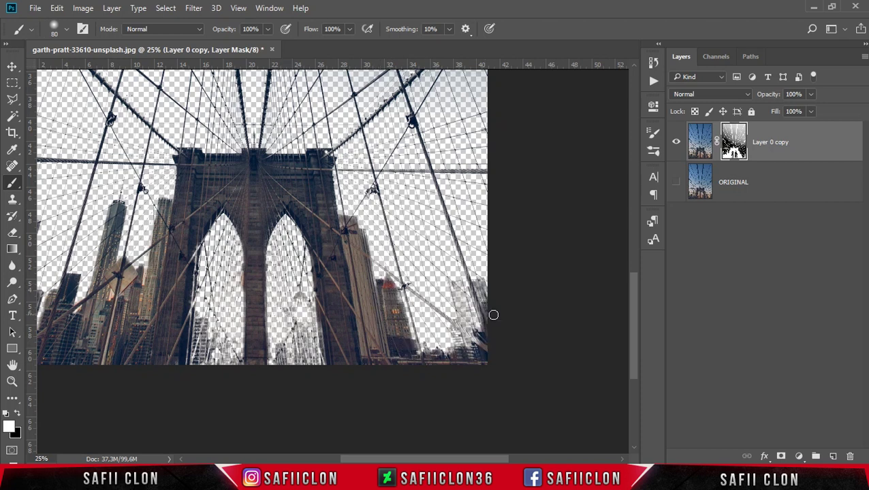
{"action": "key", "text": "ctrl+plus"}
{"action": "scroll", "coordinate": [405, 427], "scroll_direction": "right", "scroll_amount": 5}
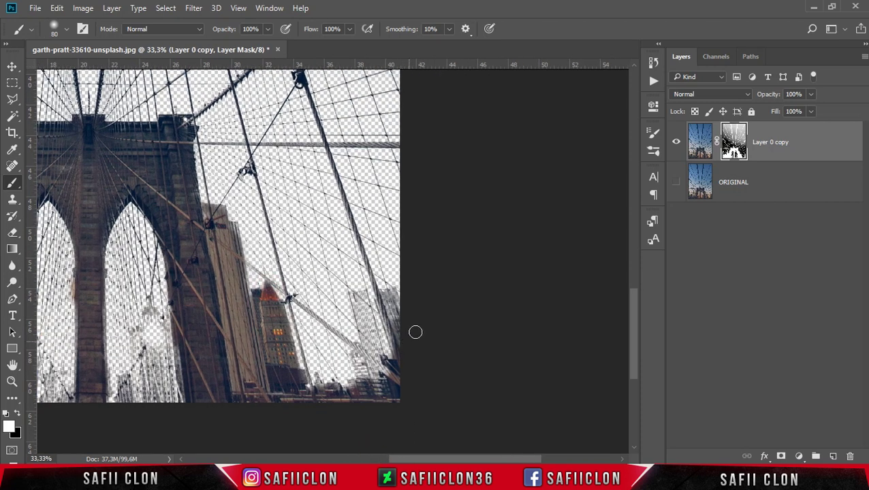
{"action": "mouse_move", "coordinate": [379, 356]}
{"action": "left_mouse_down"}
{"action": "mouse_move", "coordinate": [361, 299]}
{"action": "mouse_move", "coordinate": [357, 341]}
{"action": "mouse_move", "coordinate": [374, 389]}
{"action": "mouse_move", "coordinate": [361, 391]}
{"action": "left_mouse_up"}
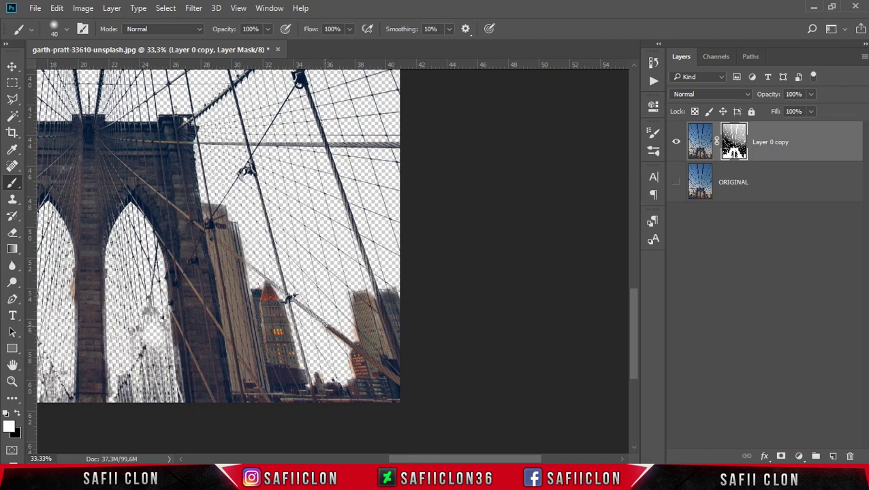
{"action": "key", "text": "bracketleft"}
{"action": "left_click_drag", "start_coordinate": [253, 282], "coordinate": [251, 308]}
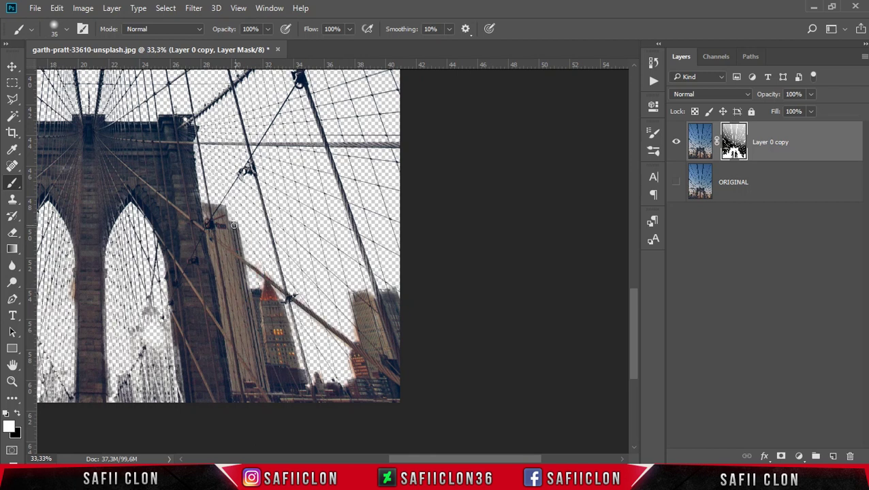
{"action": "scroll", "coordinate": [349, 423], "scroll_direction": "left", "scroll_amount": 5}
{"action": "key", "text": "bracketright"}
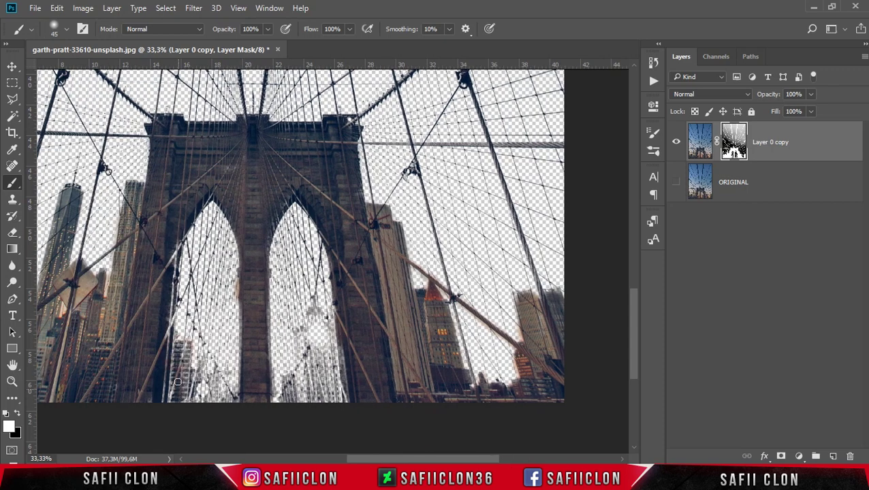
{"action": "scroll", "coordinate": [184, 387], "scroll_direction": "down", "scroll_amount": 1}
{"action": "scroll", "coordinate": [242, 407], "scroll_direction": "down", "scroll_amount": 2}
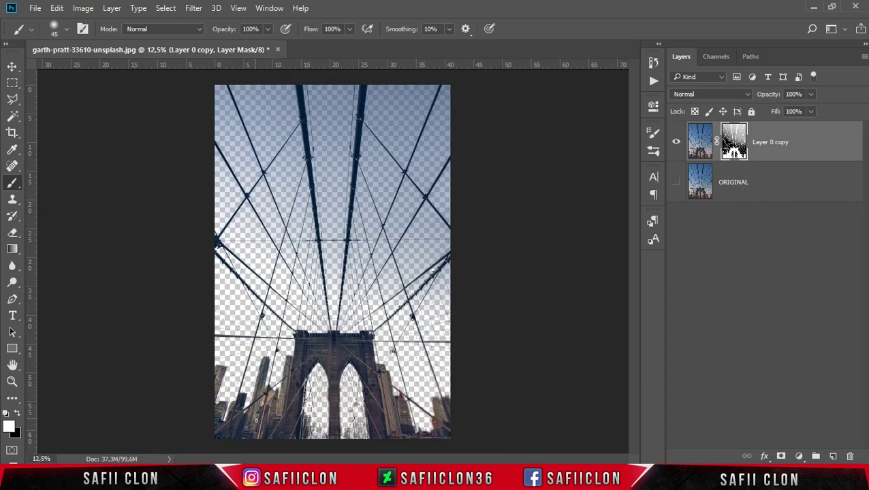
{"action": "key", "text": "ctrl+plus"}
{"action": "key", "text": "ctrl+plus"}
{"action": "key", "text": "ctrl+plus"}
- Restore the left arch edge, the orange building, and the buildings and spire under the right arch
{"action": "scroll", "coordinate": [635, 332], "scroll_direction": "down", "scroll_amount": 5}
{"action": "scroll", "coordinate": [636, 374], "scroll_direction": "down", "scroll_amount": 5}
{"action": "key", "text": "bracketright"}
{"action": "key", "text": "bracketright"}
{"action": "key", "text": "bracketright"}
{"action": "mouse_move", "coordinate": [222, 308]}
{"action": "left_mouse_down"}
{"action": "mouse_move", "coordinate": [209, 197]}
{"action": "mouse_move", "coordinate": [228, 327]}
{"action": "mouse_move", "coordinate": [279, 339]}
{"action": "mouse_move", "coordinate": [251, 324]}
{"action": "left_mouse_up"}
{"action": "key", "text": "bracketleft"}
{"action": "key", "text": "bracketleft"}
{"action": "key", "text": "bracketleft"}
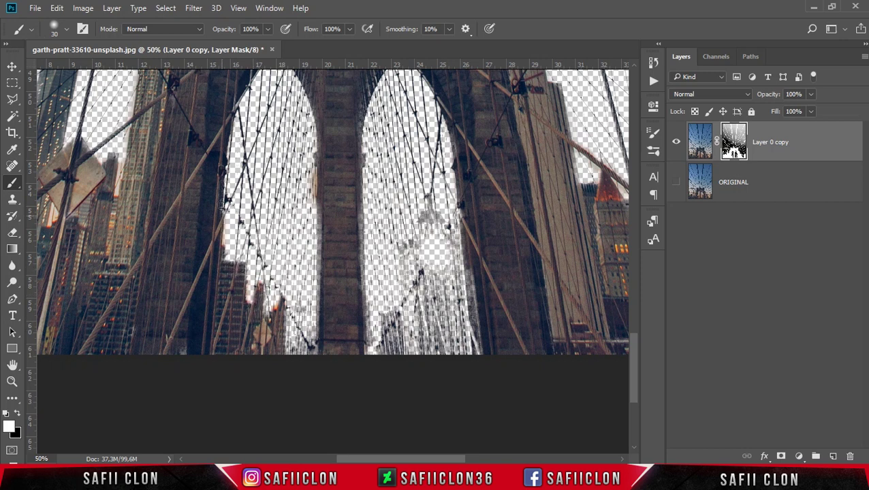
{"action": "mouse_move", "coordinate": [264, 297]}
{"action": "left_mouse_down"}
{"action": "mouse_move", "coordinate": [249, 312]}
{"action": "mouse_move", "coordinate": [299, 343]}
{"action": "mouse_move", "coordinate": [313, 339]}
{"action": "mouse_move", "coordinate": [316, 320]}
{"action": "left_mouse_up"}
{"action": "mouse_move", "coordinate": [368, 358]}
{"action": "left_mouse_down"}
{"action": "mouse_move", "coordinate": [471, 364]}
{"action": "mouse_move", "coordinate": [446, 239]}
{"action": "mouse_move", "coordinate": [429, 324]}
{"action": "mouse_move", "coordinate": [412, 313]}
{"action": "mouse_move", "coordinate": [385, 327]}
{"action": "mouse_move", "coordinate": [418, 318]}
{"action": "mouse_move", "coordinate": [407, 247]}
{"action": "mouse_move", "coordinate": [403, 315]}
{"action": "mouse_move", "coordinate": [434, 232]}
{"action": "mouse_move", "coordinate": [441, 240]}
{"action": "left_mouse_up"}
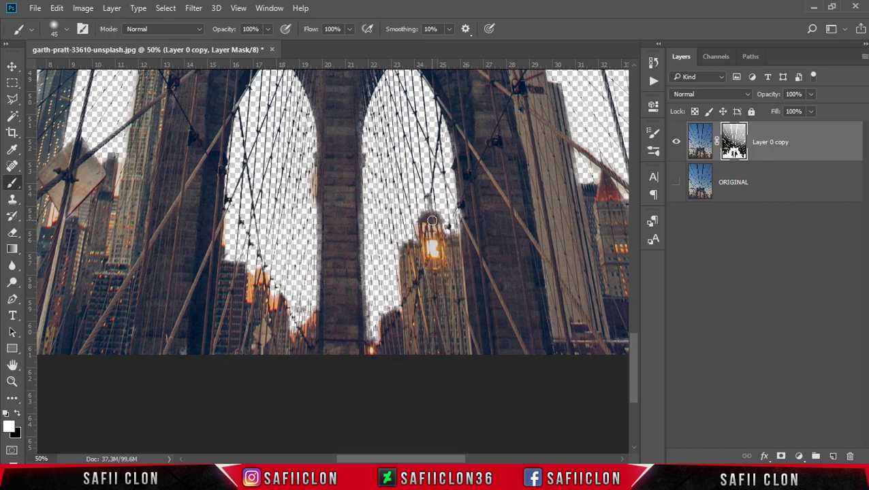
{"action": "left_click_drag", "start_coordinate": [429, 217], "coordinate": [428, 202]}
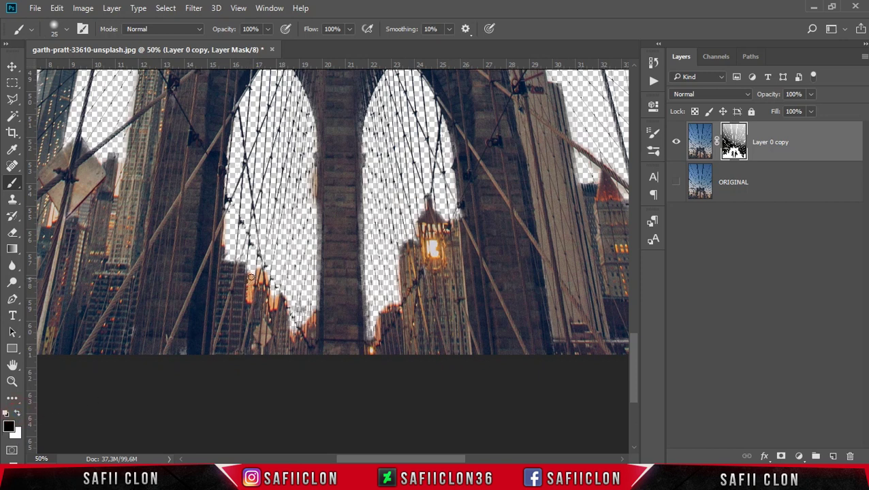
- Mask leftover sky along the arch edge and softly blend building edges at low opacity
{"action": "left_click_drag", "start_coordinate": [248, 293], "coordinate": [248, 300]}
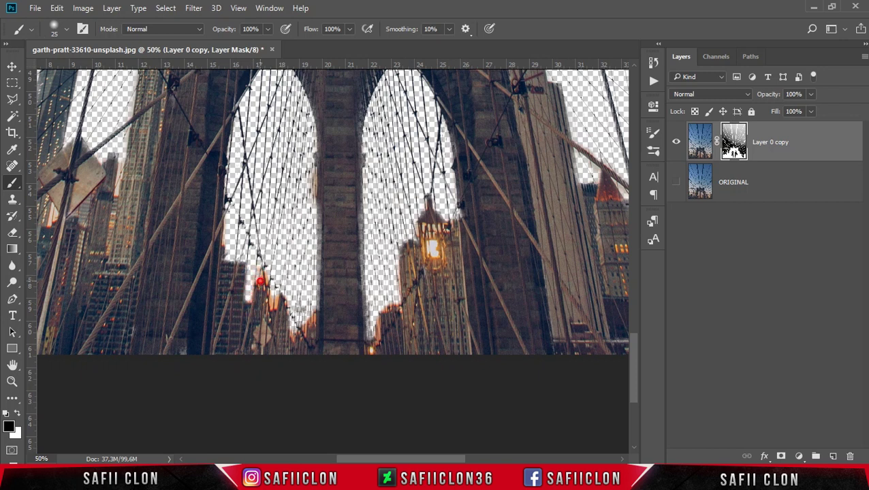
{"action": "left_click_drag", "start_coordinate": [266, 284], "coordinate": [271, 308]}
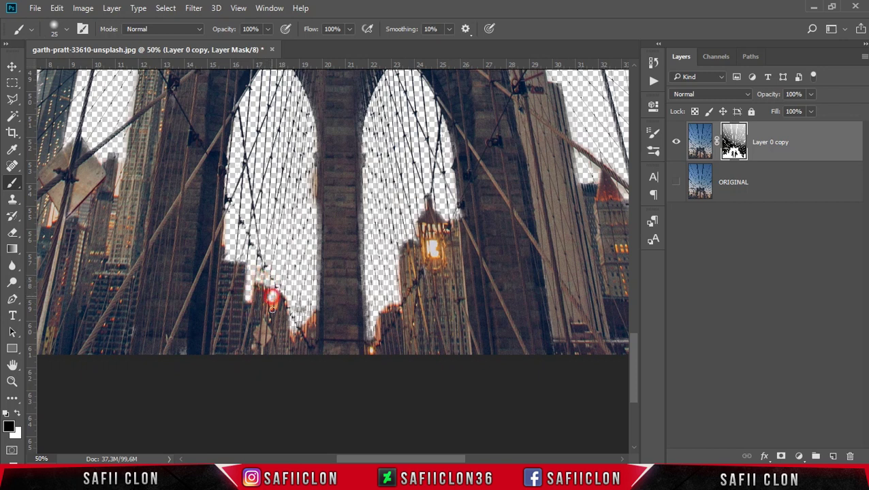
{"action": "left_click_drag", "start_coordinate": [279, 299], "coordinate": [278, 298]}
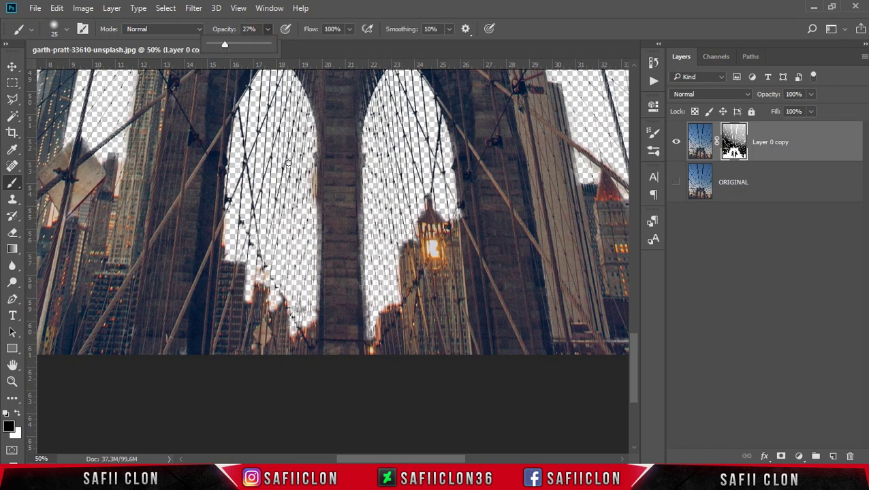
{"action": "left_click", "coordinate": [372, 352]}
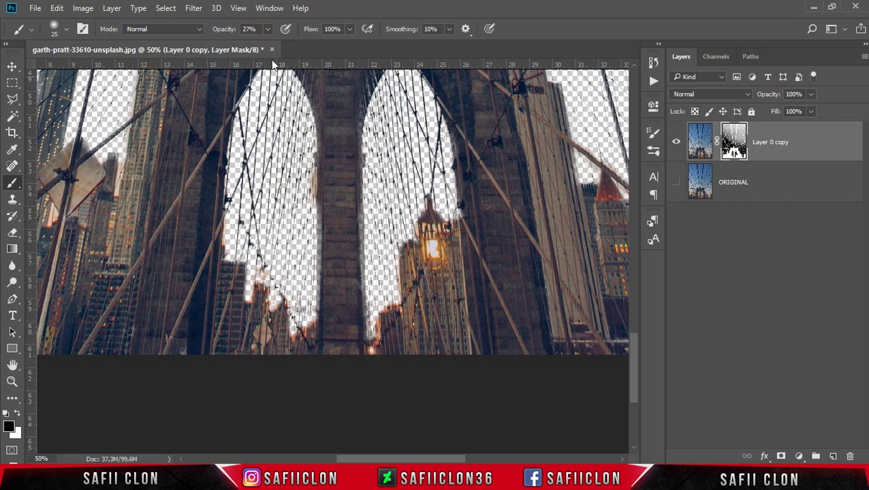
{"action": "left_click", "coordinate": [267, 30]}
{"action": "left_click", "coordinate": [387, 309]}
{"action": "left_click_drag", "start_coordinate": [377, 321], "coordinate": [375, 330]}
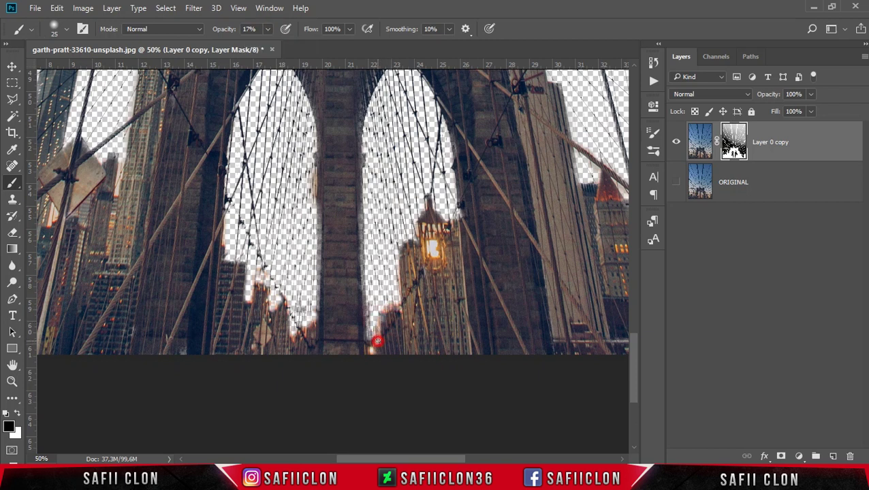
{"action": "left_click_drag", "start_coordinate": [301, 332], "coordinate": [291, 334]}
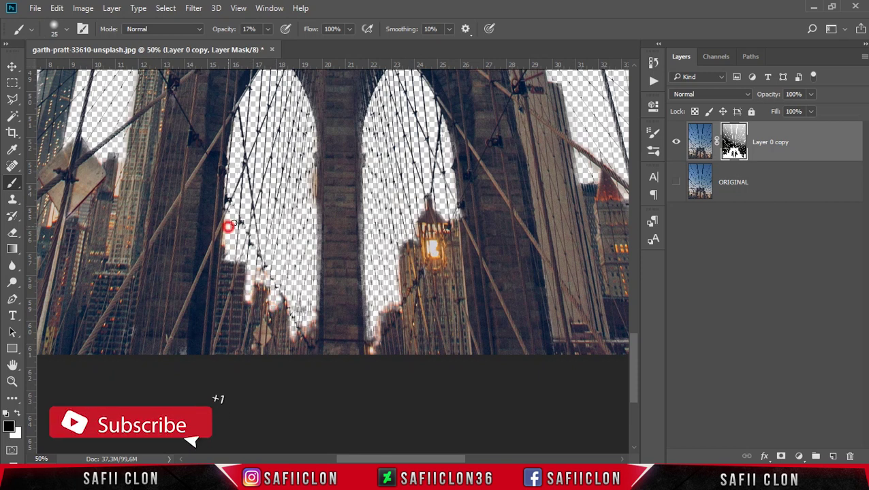
{"action": "scroll", "coordinate": [405, 200], "scroll_direction": "down", "scroll_amount": 4}
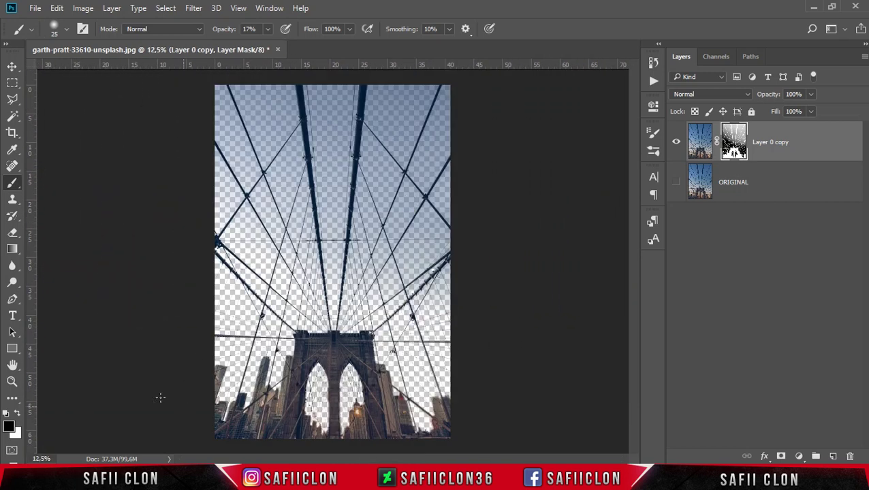
{"action": "left_click", "coordinate": [18, 414]}
- Set brush opacity to 100% and load the inverted layer mask as a selection
{"action": "left_click", "coordinate": [269, 30]}
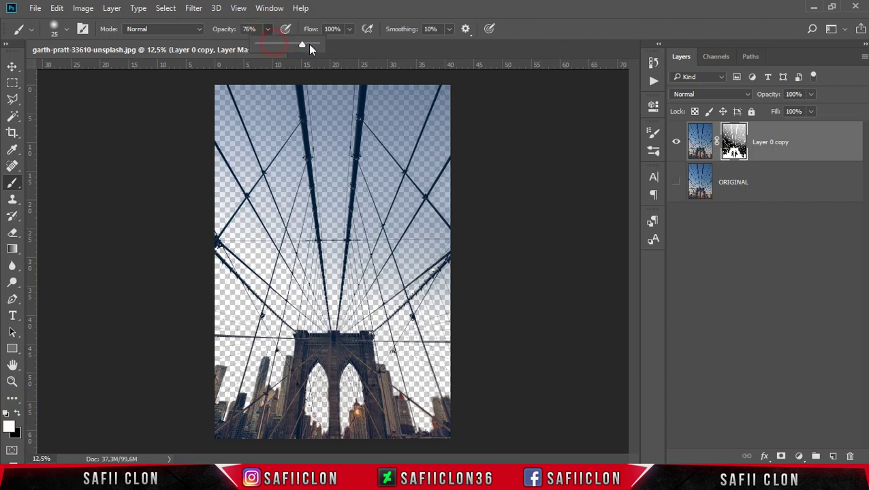
{"action": "left_click", "coordinate": [345, 16]}
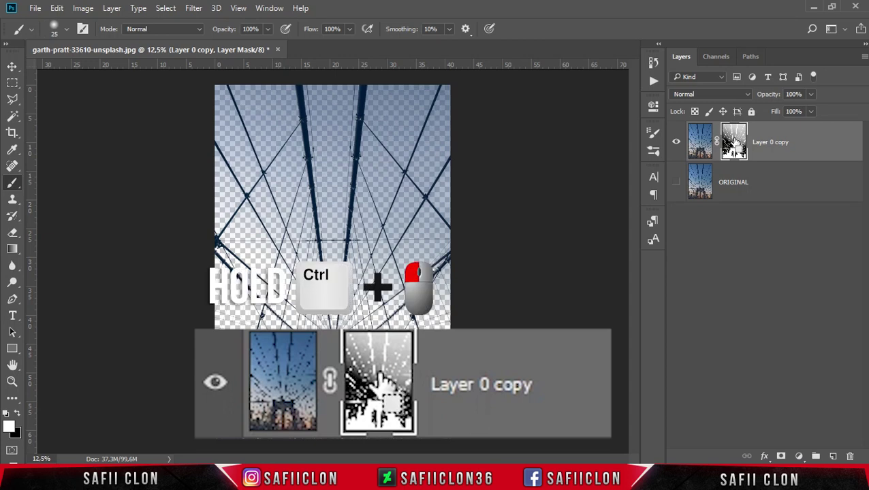
{"action": "left_click", "coordinate": [733, 143], "text": "ctrl"}
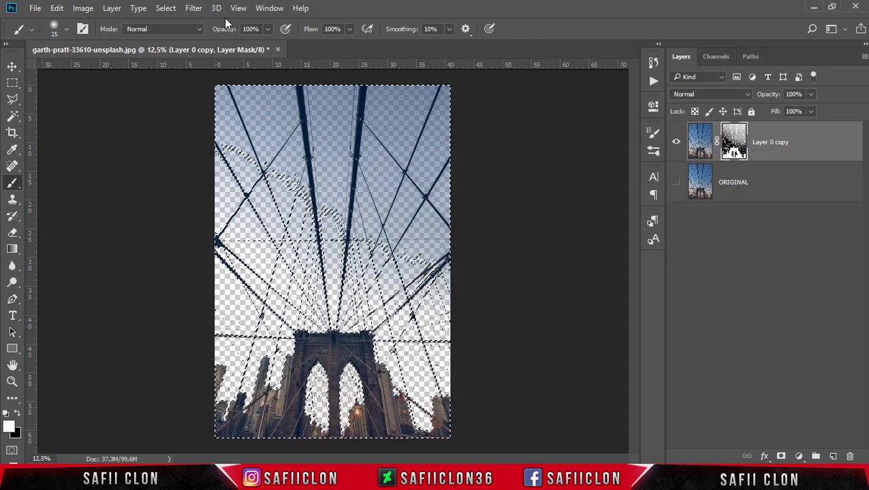
{"action": "left_click", "coordinate": [166, 8]}
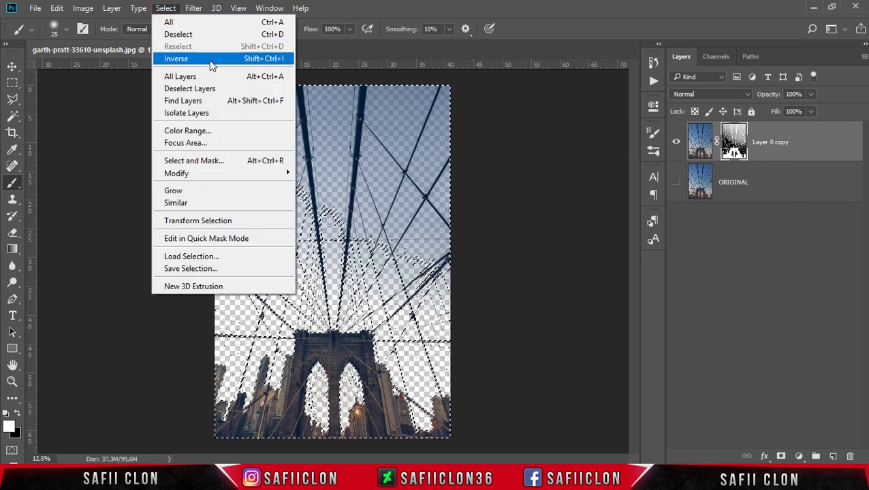
{"action": "left_click", "coordinate": [178, 59]}
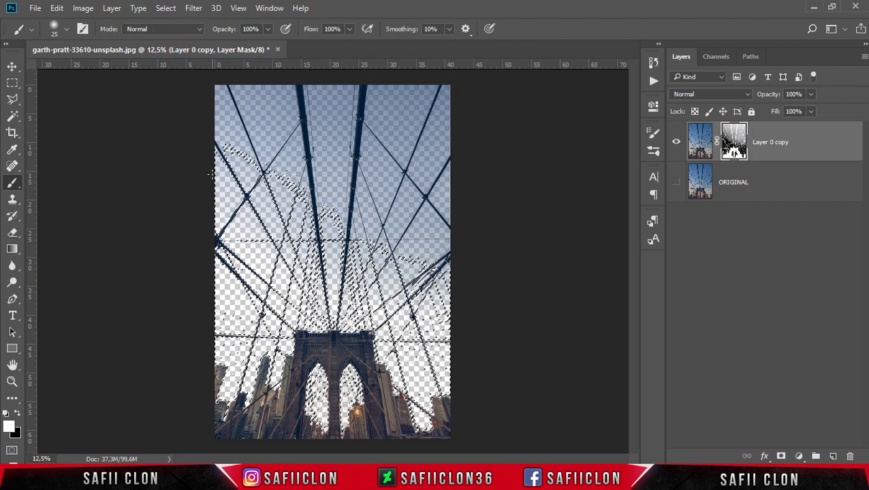
- Paint out the remaining sky with an 800 px black brush, then deselect
{"action": "left_click", "coordinate": [67, 30]}
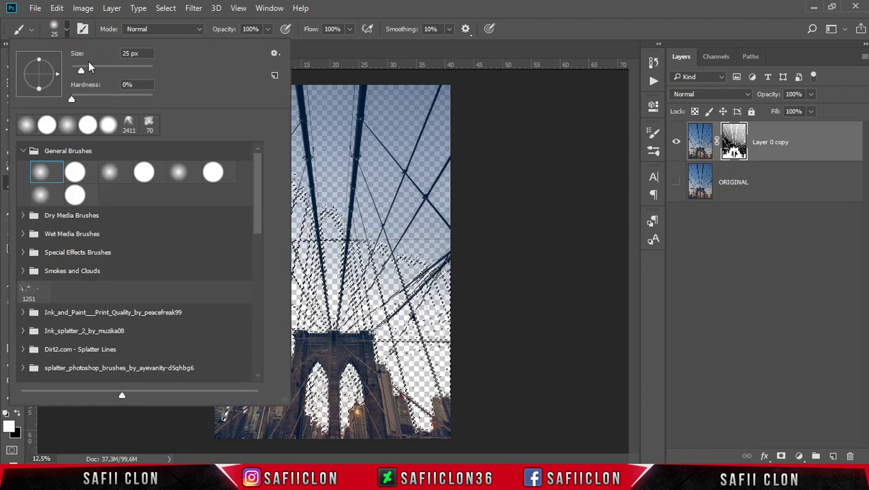
{"action": "left_click_drag", "start_coordinate": [116, 71], "coordinate": [120, 70]}
{"action": "key", "text": "Return"}
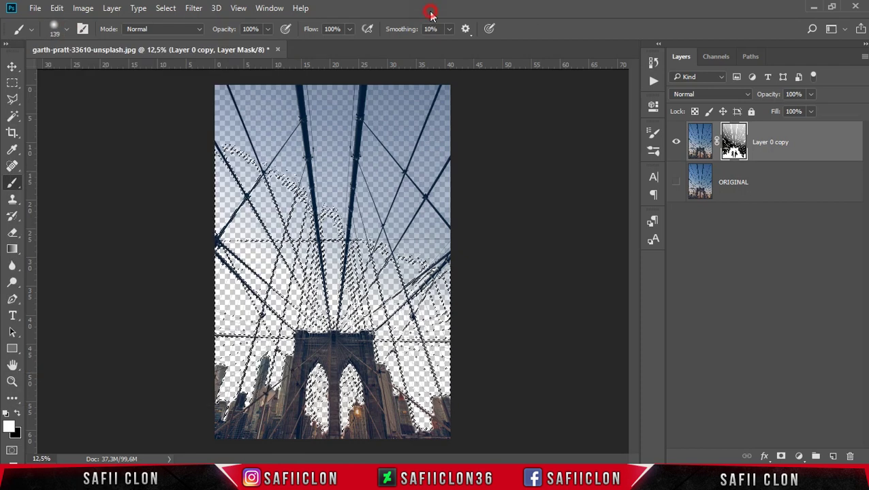
{"action": "key", "text": "bracketright"}
{"action": "key", "text": "bracketright"}
{"action": "key", "text": "bracketright"}
{"action": "key", "text": "bracketleft"}
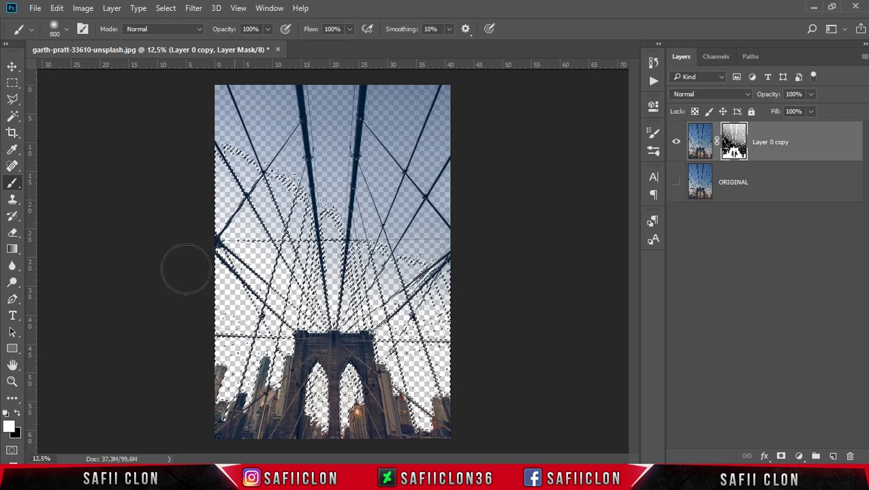
{"action": "left_click", "coordinate": [16, 413]}
{"action": "mouse_move", "coordinate": [224, 139]}
{"action": "left_mouse_down"}
{"action": "mouse_move", "coordinate": [246, 129]}
{"action": "mouse_move", "coordinate": [427, 124]}
{"action": "mouse_move", "coordinate": [382, 97]}
{"action": "mouse_move", "coordinate": [382, 128]}
{"action": "mouse_move", "coordinate": [304, 145]}
{"action": "mouse_move", "coordinate": [430, 120]}
{"action": "mouse_move", "coordinate": [377, 196]}
{"action": "mouse_move", "coordinate": [368, 232]}
{"action": "mouse_move", "coordinate": [417, 258]}
{"action": "mouse_move", "coordinate": [328, 248]}
{"action": "mouse_move", "coordinate": [281, 218]}
{"action": "mouse_move", "coordinate": [235, 175]}
{"action": "mouse_move", "coordinate": [357, 165]}
{"action": "mouse_move", "coordinate": [204, 112]}
{"action": "mouse_move", "coordinate": [262, 108]}
{"action": "mouse_move", "coordinate": [225, 177]}
{"action": "mouse_move", "coordinate": [334, 204]}
{"action": "mouse_move", "coordinate": [418, 258]}
{"action": "mouse_move", "coordinate": [452, 312]}
{"action": "mouse_move", "coordinate": [363, 261]}
{"action": "mouse_move", "coordinate": [466, 167]}
{"action": "mouse_move", "coordinate": [353, 93]}
{"action": "mouse_move", "coordinate": [285, 95]}
{"action": "left_mouse_up"}
{"action": "mouse_move", "coordinate": [289, 99]}
{"action": "left_mouse_down"}
{"action": "mouse_move", "coordinate": [446, 136]}
{"action": "mouse_move", "coordinate": [452, 227]}
{"action": "mouse_move", "coordinate": [444, 252]}
{"action": "mouse_move", "coordinate": [329, 119]}
{"action": "mouse_move", "coordinate": [217, 130]}
{"action": "mouse_move", "coordinate": [223, 102]}
{"action": "mouse_move", "coordinate": [222, 197]}
{"action": "left_mouse_up"}
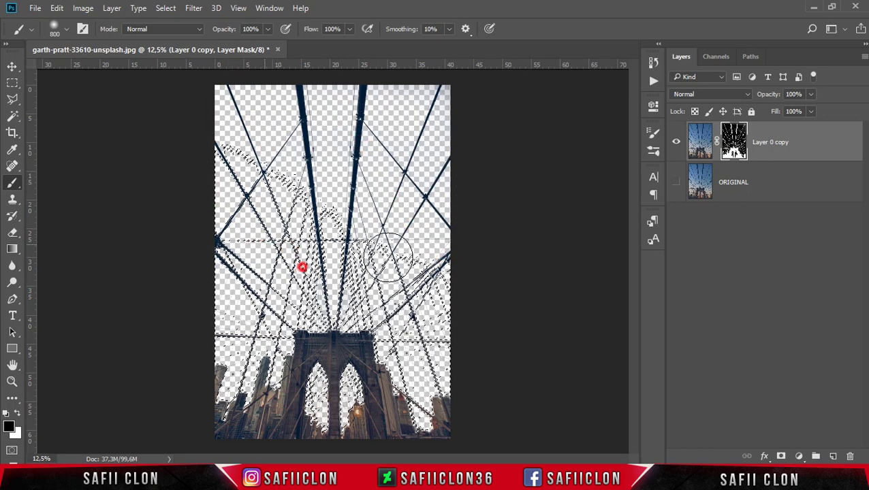
{"action": "mouse_move", "coordinate": [457, 256]}
{"action": "left_mouse_down"}
{"action": "mouse_move", "coordinate": [466, 169]}
{"action": "mouse_move", "coordinate": [431, 183]}
{"action": "left_mouse_up"}
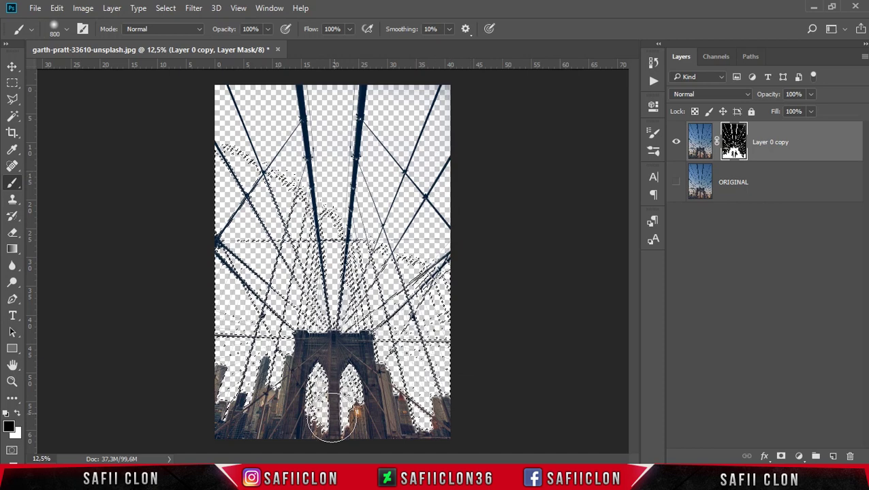
{"action": "mouse_move", "coordinate": [288, 398]}
{"action": "left_mouse_down"}
{"action": "mouse_move", "coordinate": [203, 369]}
{"action": "mouse_move", "coordinate": [242, 382]}
{"action": "mouse_move", "coordinate": [239, 419]}
{"action": "mouse_move", "coordinate": [416, 385]}
{"action": "mouse_move", "coordinate": [446, 329]}
{"action": "mouse_move", "coordinate": [465, 252]}
{"action": "mouse_move", "coordinate": [388, 116]}
{"action": "mouse_move", "coordinate": [323, 109]}
{"action": "left_mouse_up"}
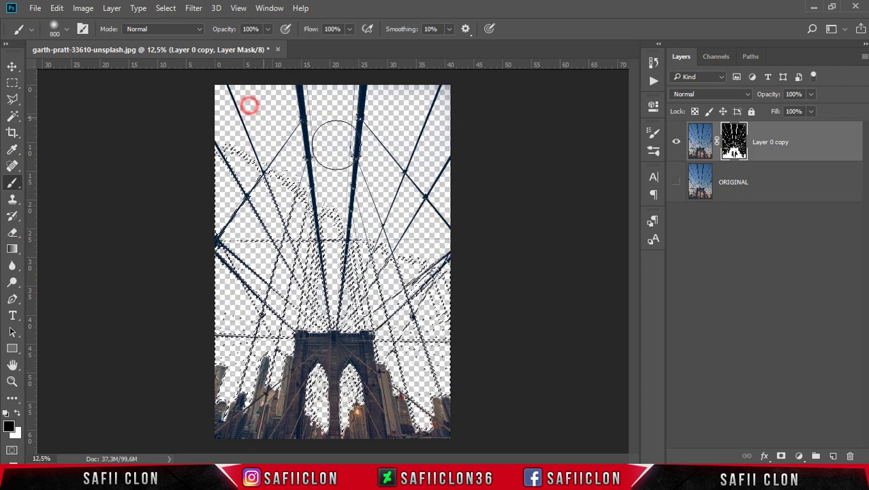
{"action": "key", "text": "ctrl+d"}
{"action": "key", "text": "ctrl+d"}
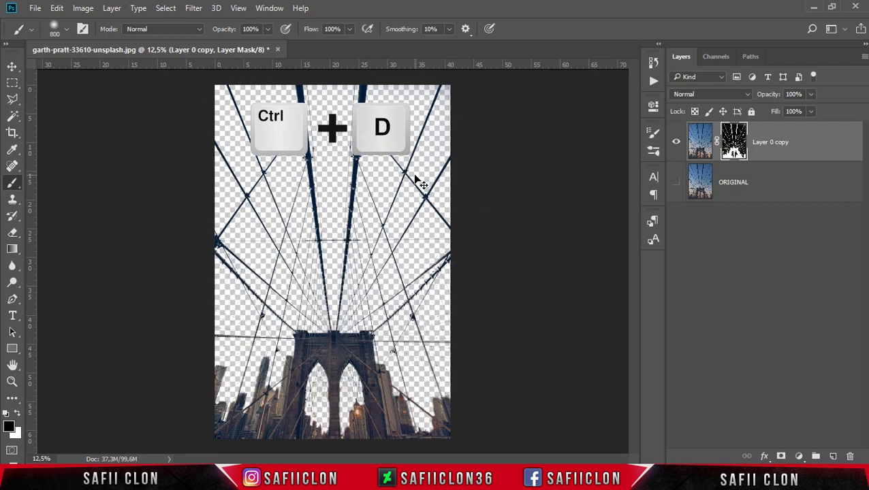
{"action": "left_click", "coordinate": [16, 68]}
- Open the guillaume-galtier pink sunset sky image and place it beneath Layer 0 copy
{"action": "left_click", "coordinate": [34, 9]}
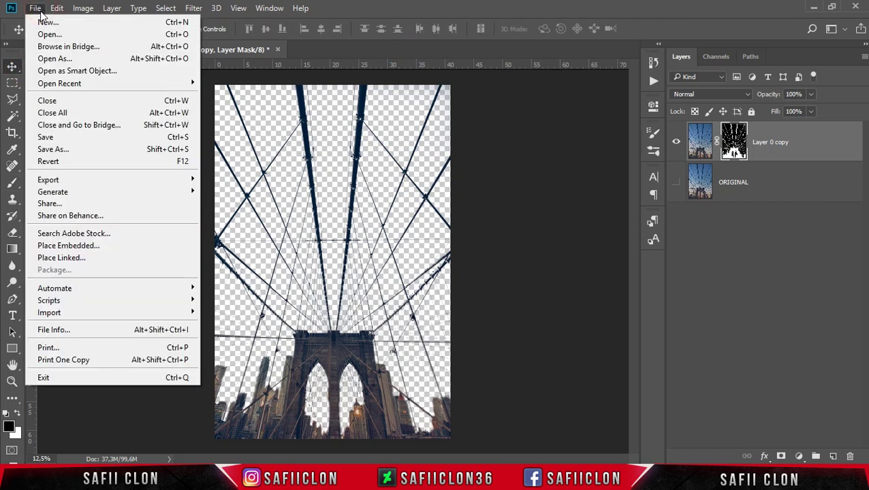
{"action": "left_click", "coordinate": [65, 36]}
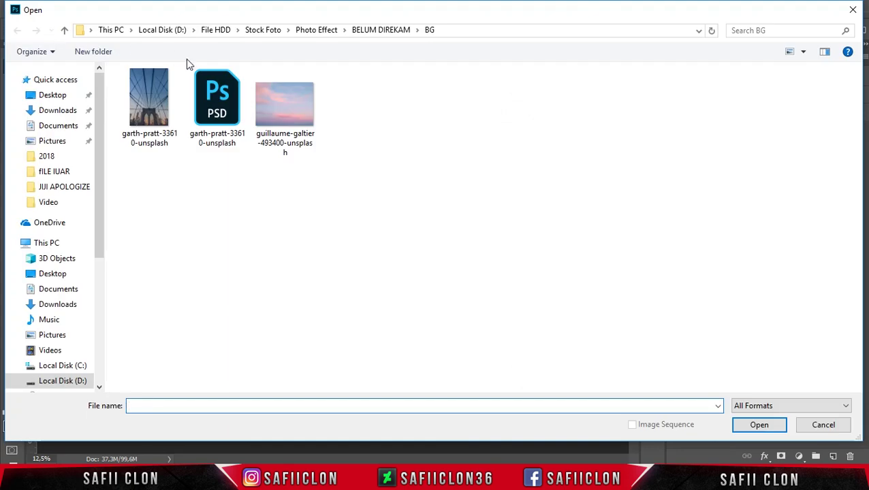
{"action": "left_click", "coordinate": [283, 106]}
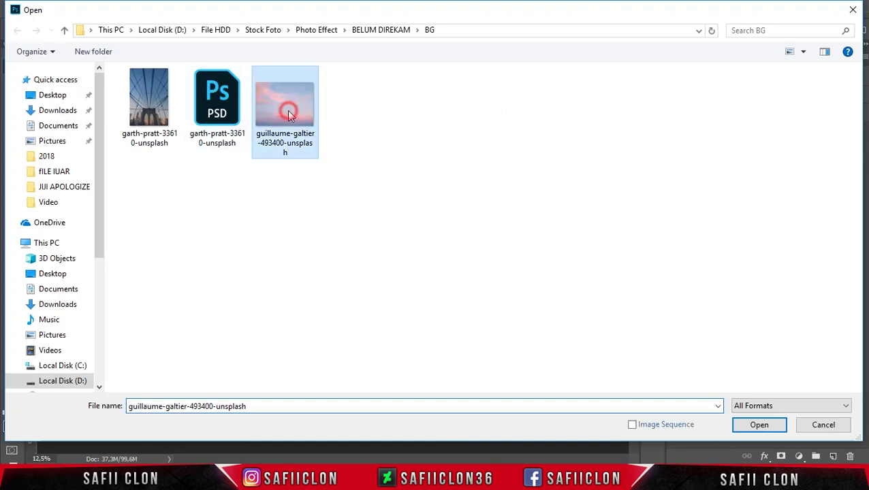
{"action": "left_click", "coordinate": [774, 425]}
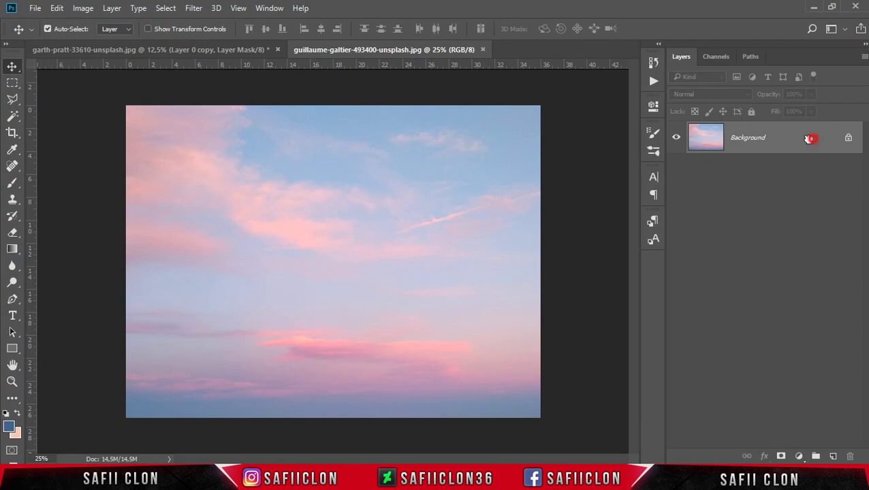
{"action": "mouse_move", "coordinate": [809, 139]}
{"action": "left_mouse_down"}
{"action": "mouse_move", "coordinate": [380, 165]}
{"action": "mouse_move", "coordinate": [458, 167]}
{"action": "left_mouse_up"}
{"action": "left_click_drag", "start_coordinate": [801, 148], "coordinate": [815, 199]}
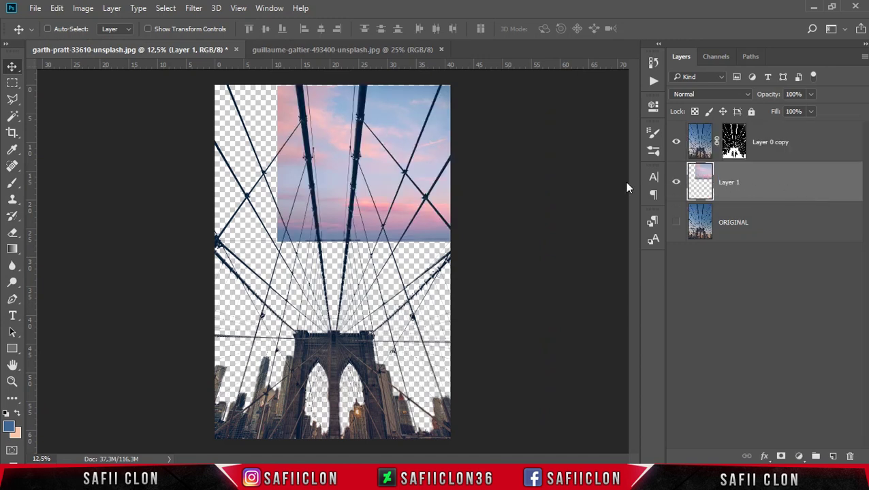
- Scale the sky layer to about 226.92% so it covers the whole canvas
{"action": "key", "text": "ctrl+t"}
{"action": "left_click_drag", "start_coordinate": [459, 165], "coordinate": [396, 166]}
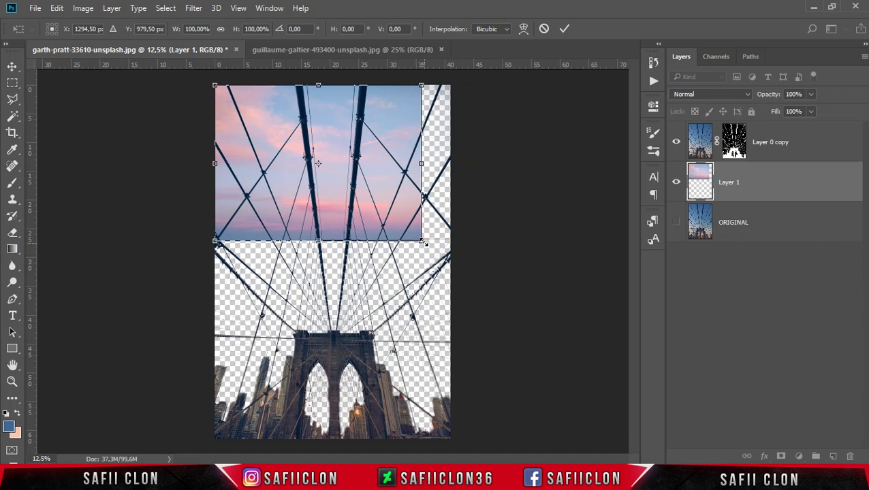
{"action": "left_click_drag", "start_coordinate": [423, 241], "coordinate": [688, 437]}
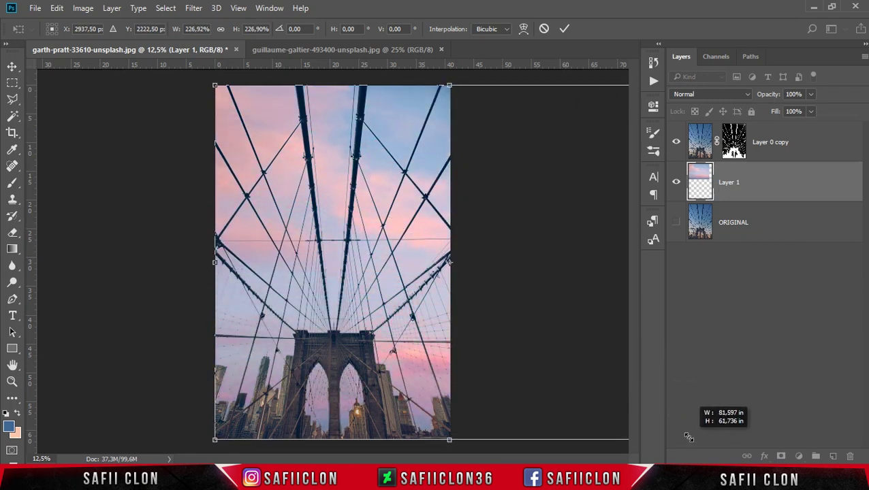
{"action": "left_click_drag", "start_coordinate": [554, 360], "coordinate": [531, 364]}
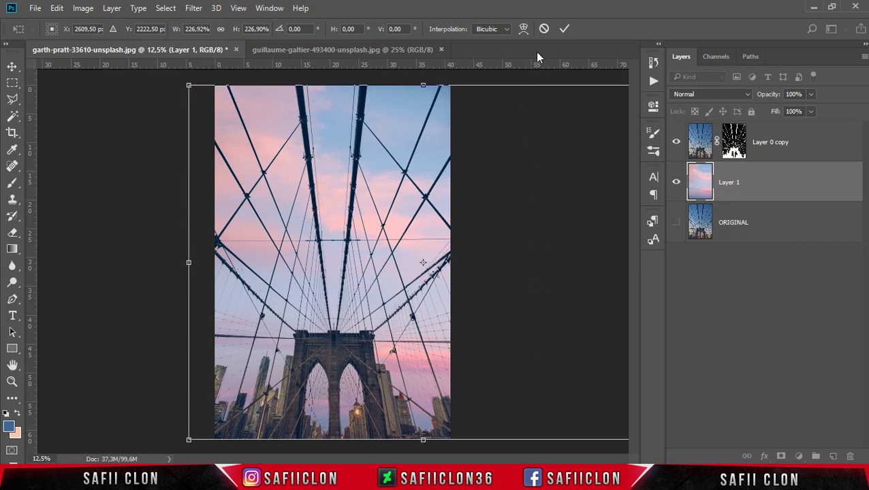
{"action": "left_click", "coordinate": [564, 31]}
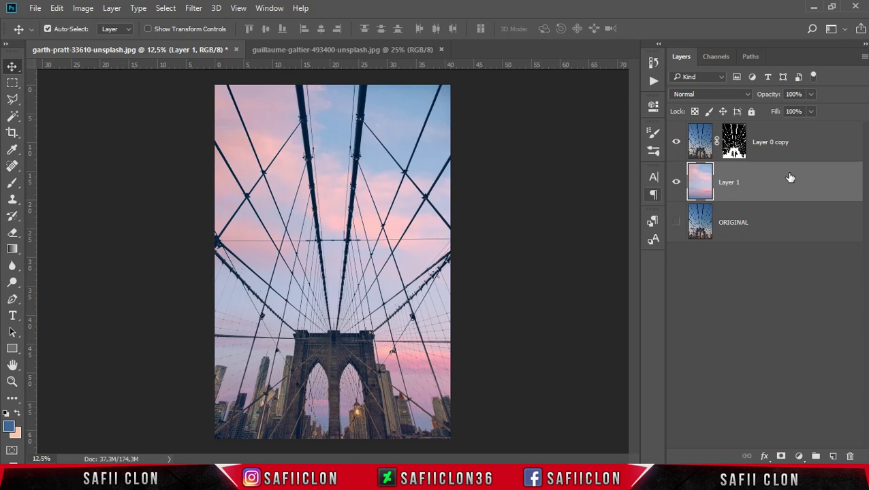
- Group Layer 0 copy and Layer 1 into a new group named AFTER
{"action": "left_click", "coordinate": [825, 152], "text": "shift"}
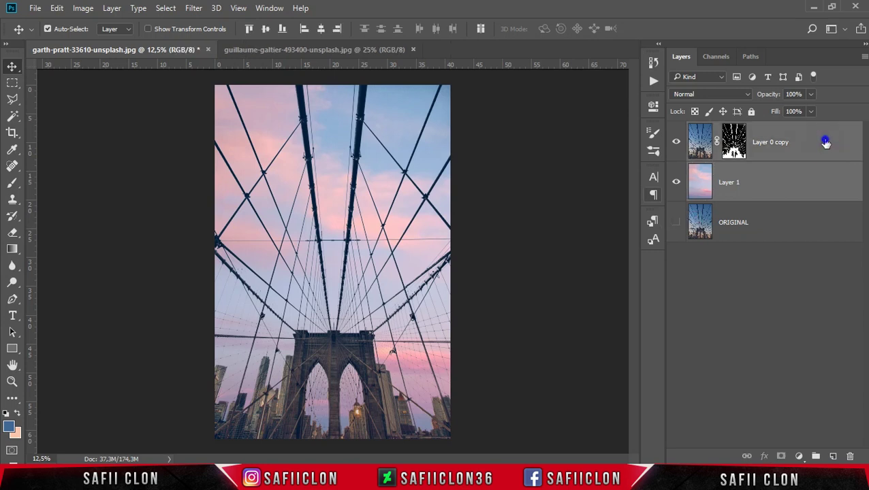
{"action": "right_click", "coordinate": [825, 142]}
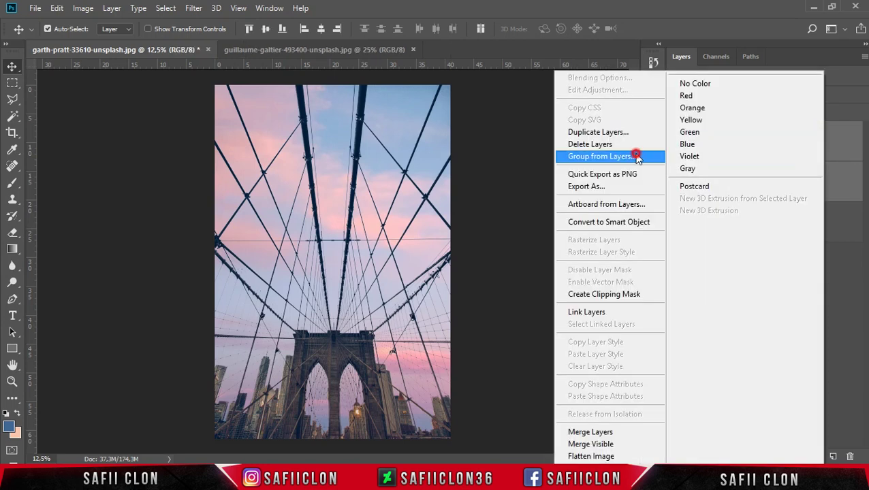
{"action": "left_click", "coordinate": [636, 157]}
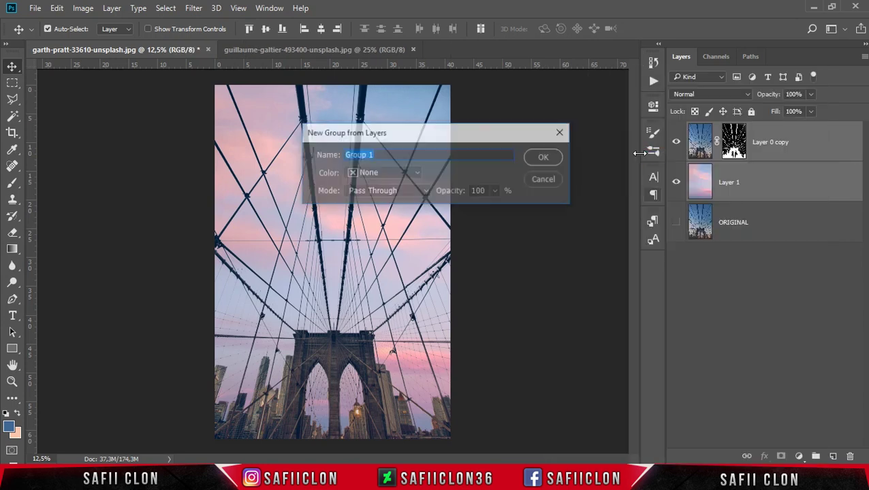
{"action": "type", "text": "AFTER"}
{"action": "left_click", "coordinate": [547, 156]}
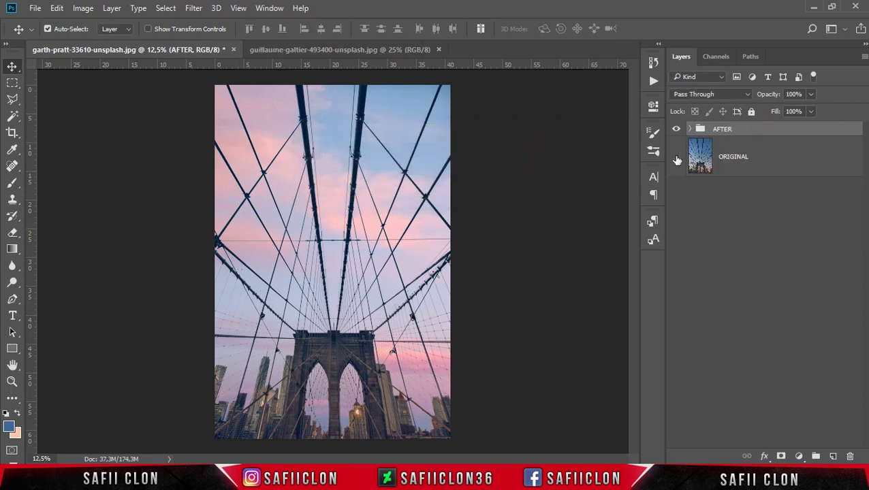
- Toggle the AFTER group's visibility to compare it with the original, leaving it shown
{"action": "left_click", "coordinate": [676, 129]}
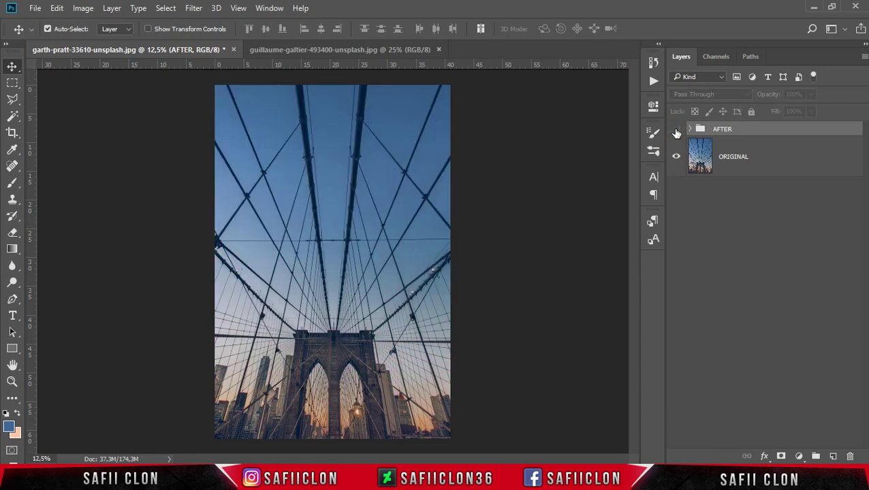
{"action": "left_click", "coordinate": [675, 129]}
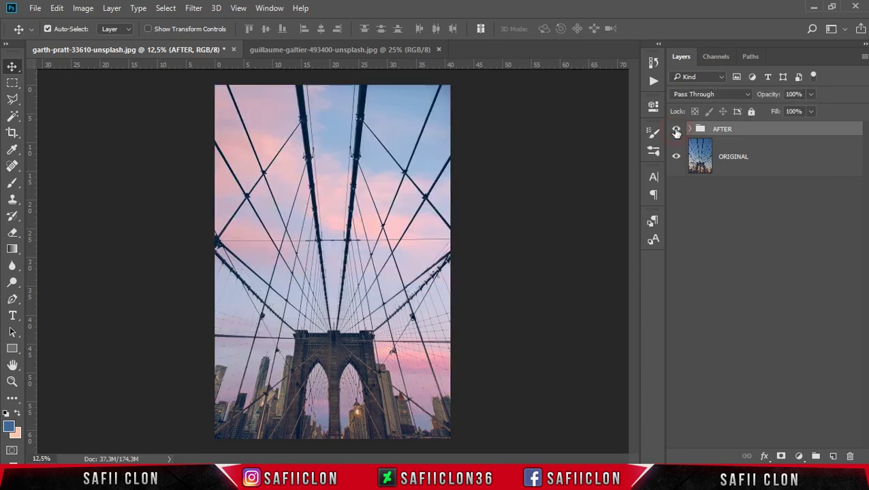
{"action": "left_click", "coordinate": [675, 129]}
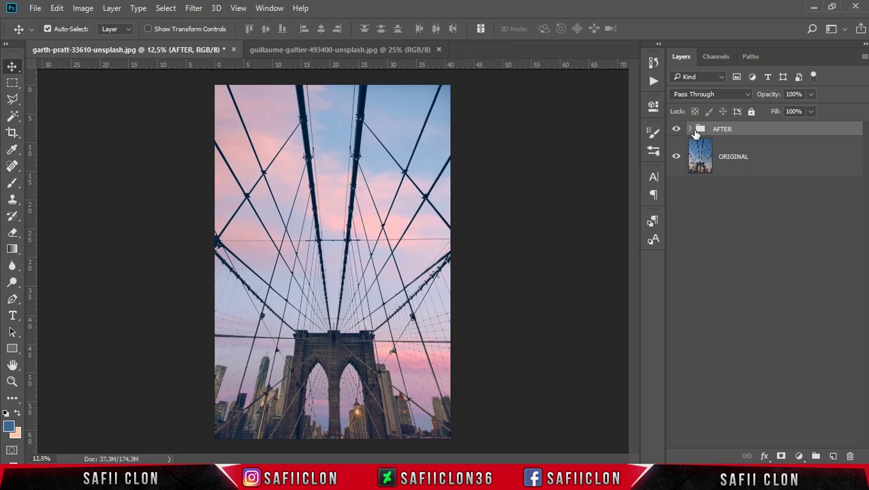